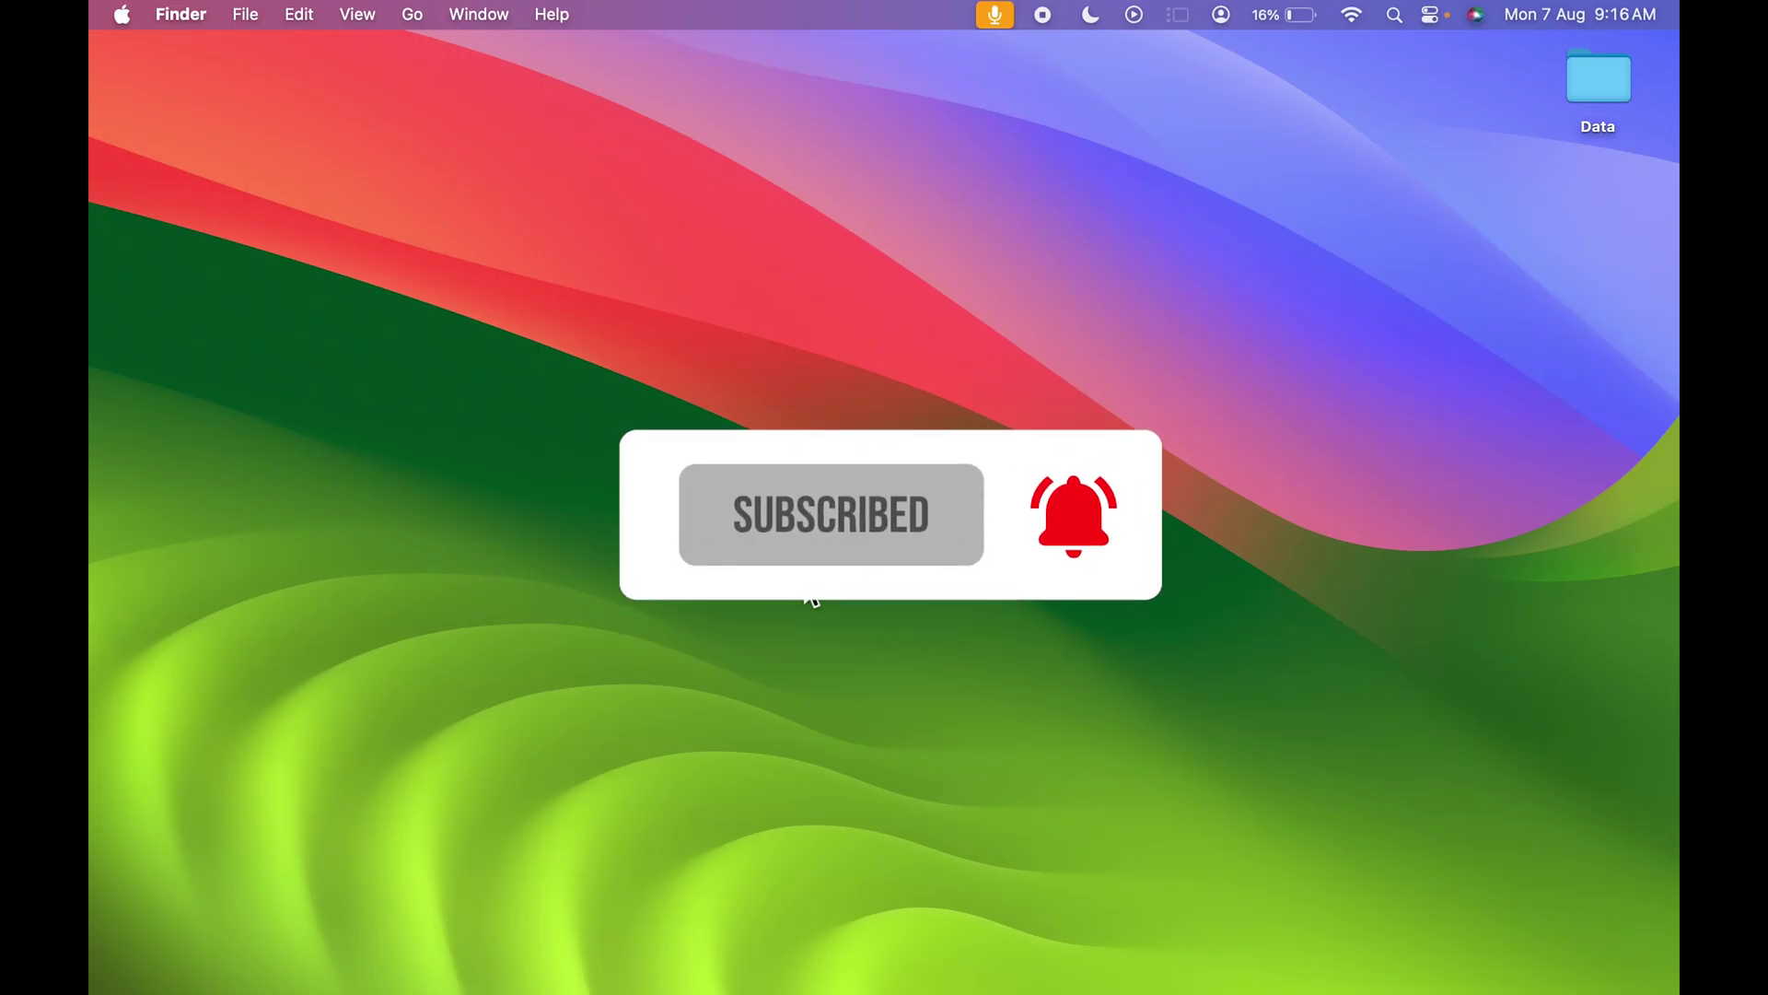
Create a new desktop folder named 'ABC'.
key("super+shift+n")
type("ABC")
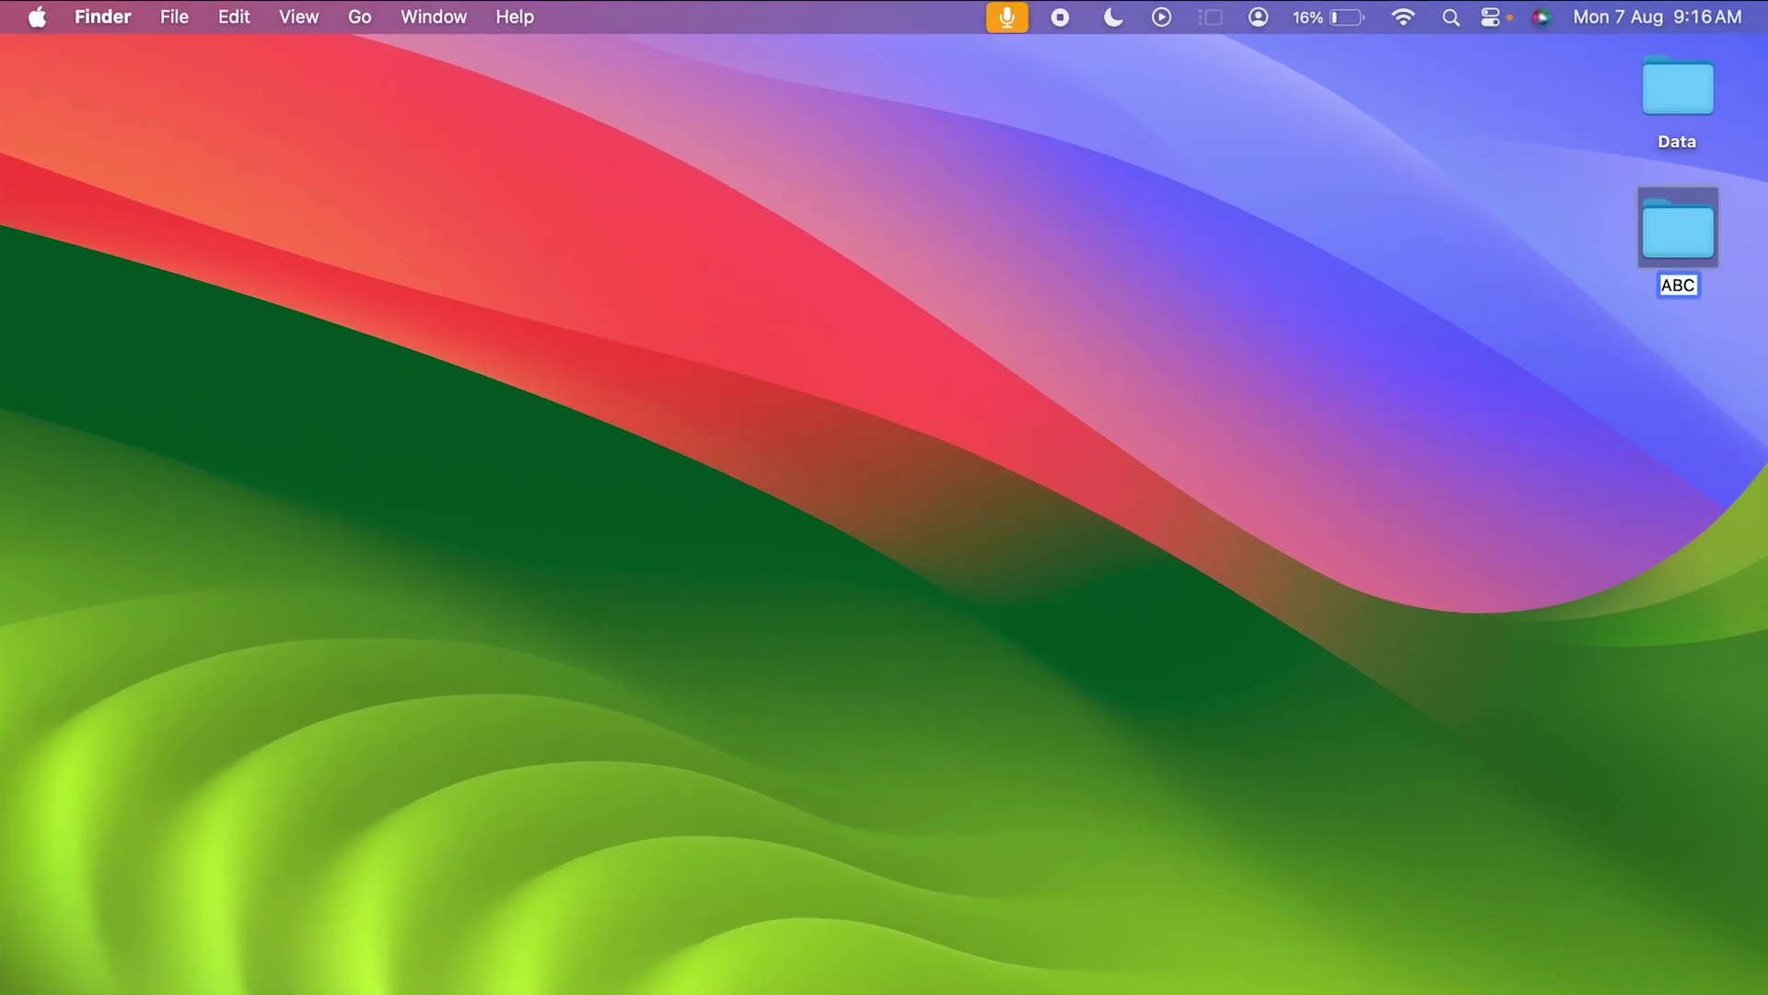
key("Return")
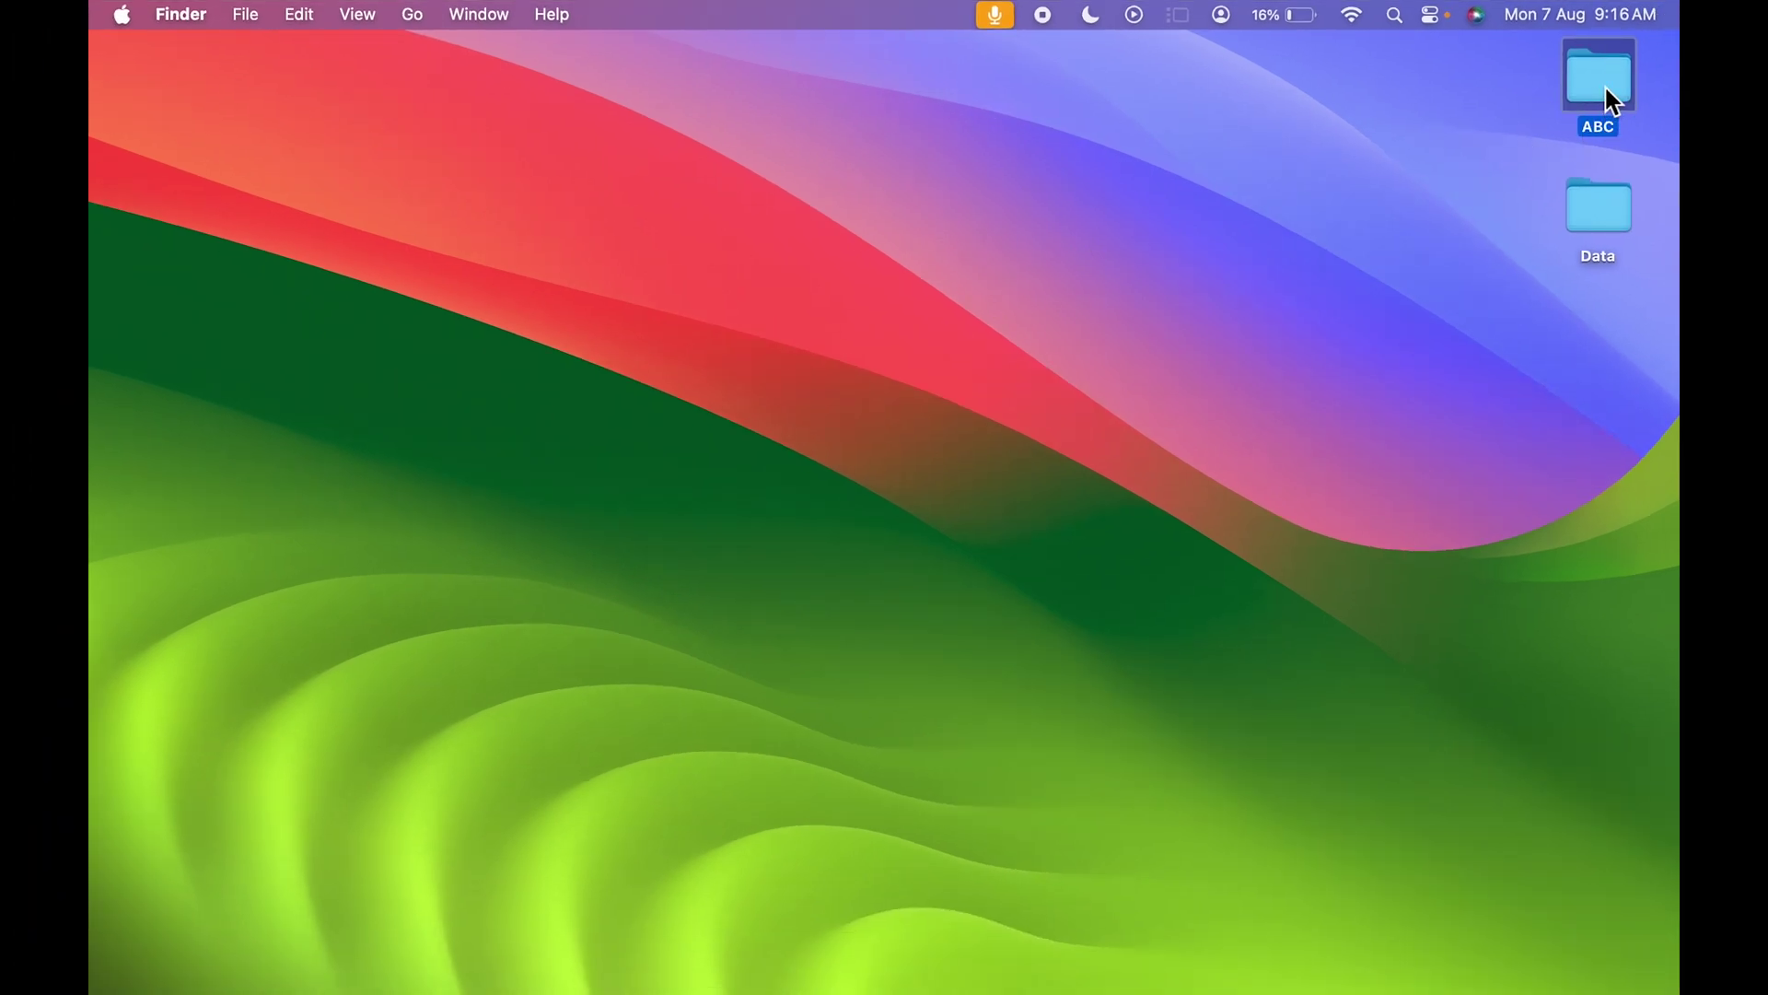
Open Get Info for ABC, centre the Info window and copy its blue folder icon.
right_click(1599, 95)
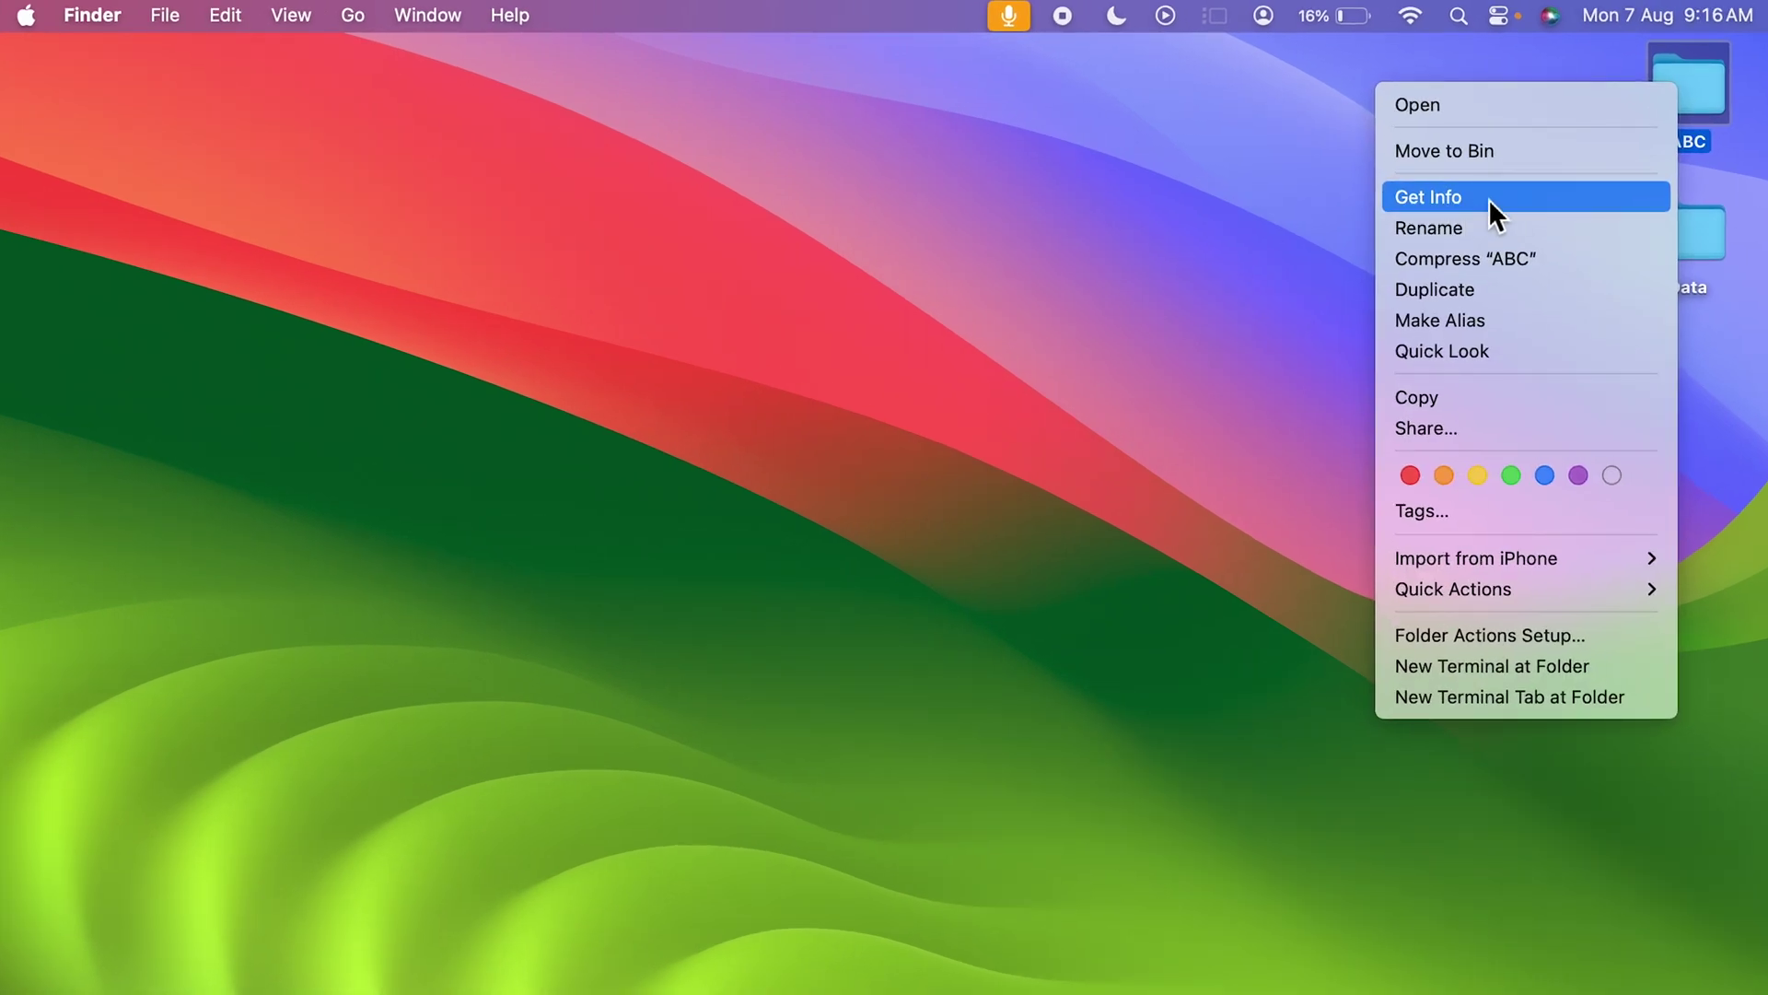
left_click(1498, 198)
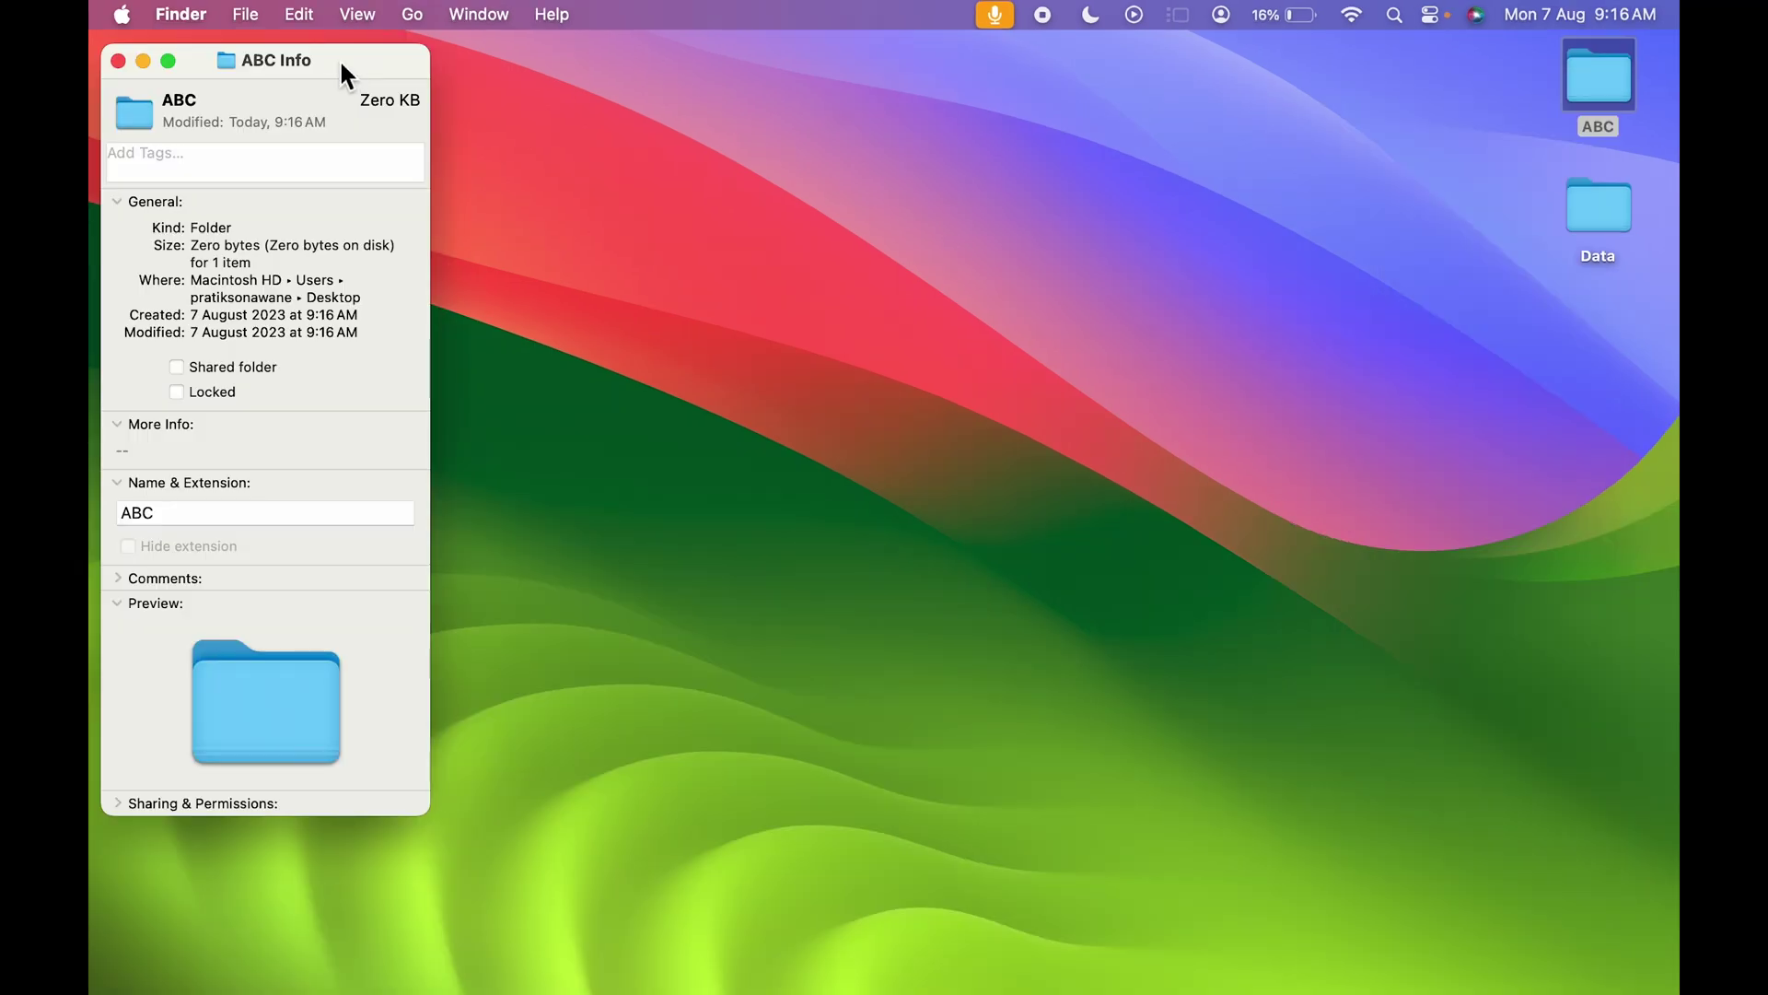
left_click_drag(295, 71, 919, 129)
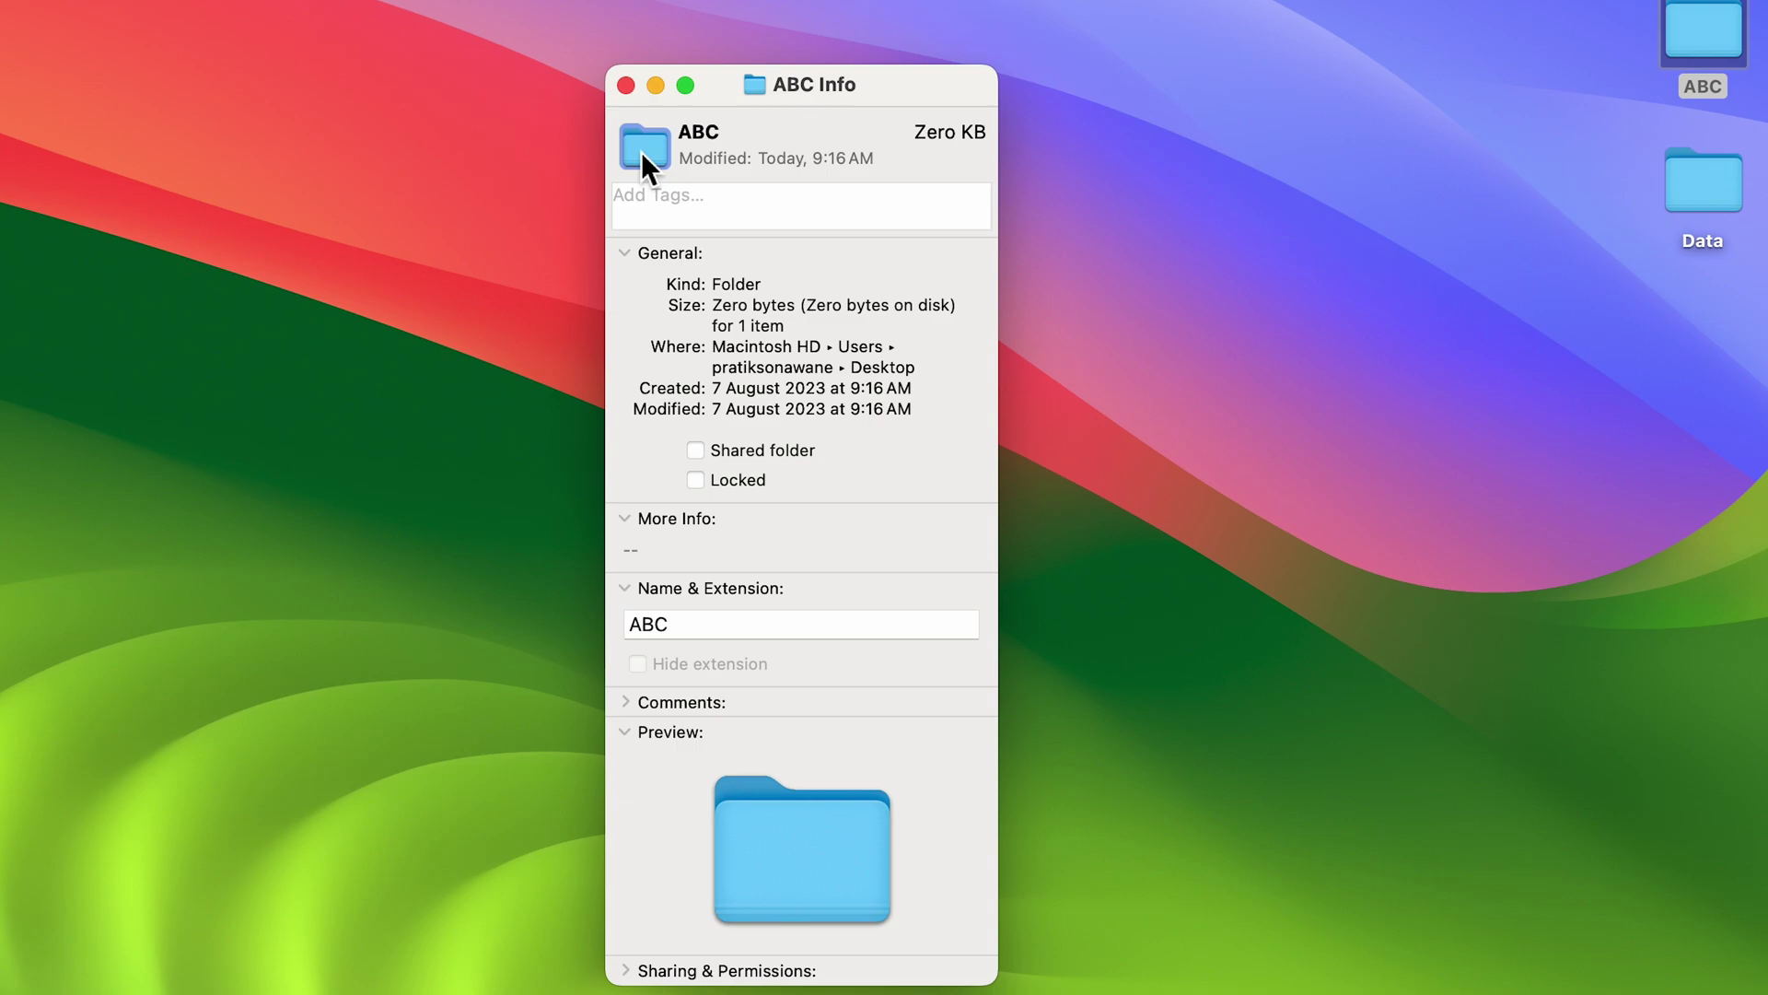
key("super+c")
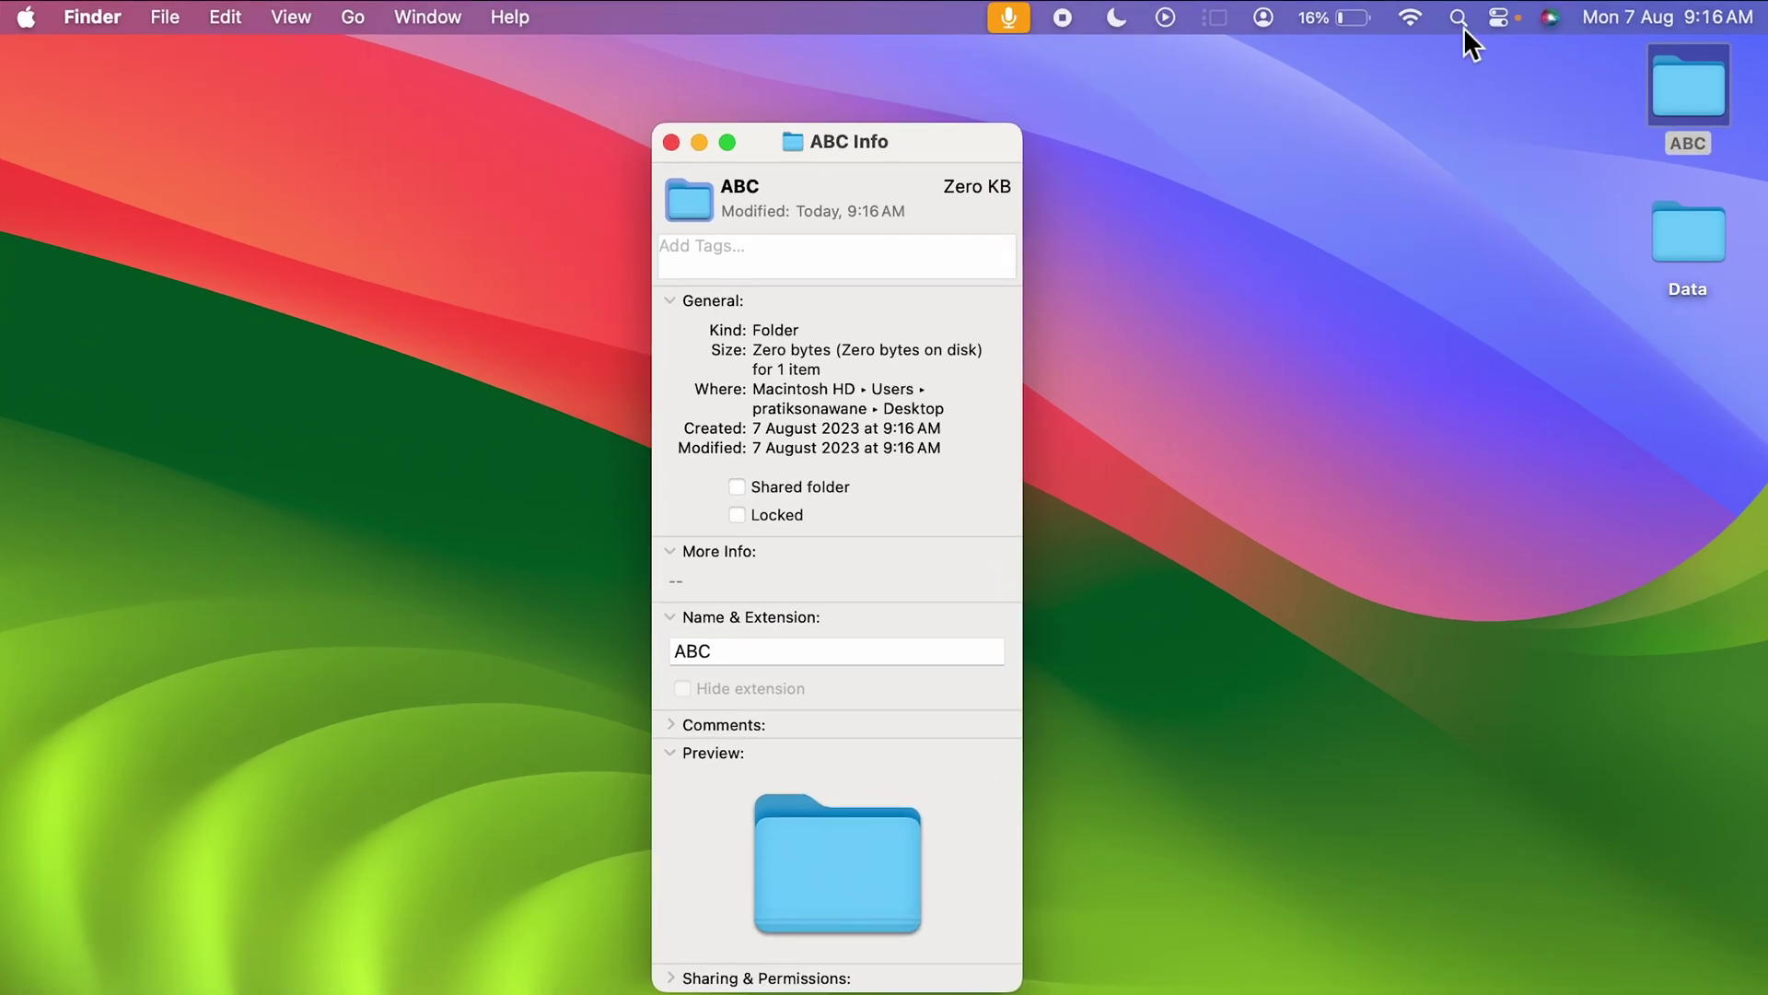
Search Spotlight for 'Preview' to bring up the Preview app.
left_click(1459, 25)
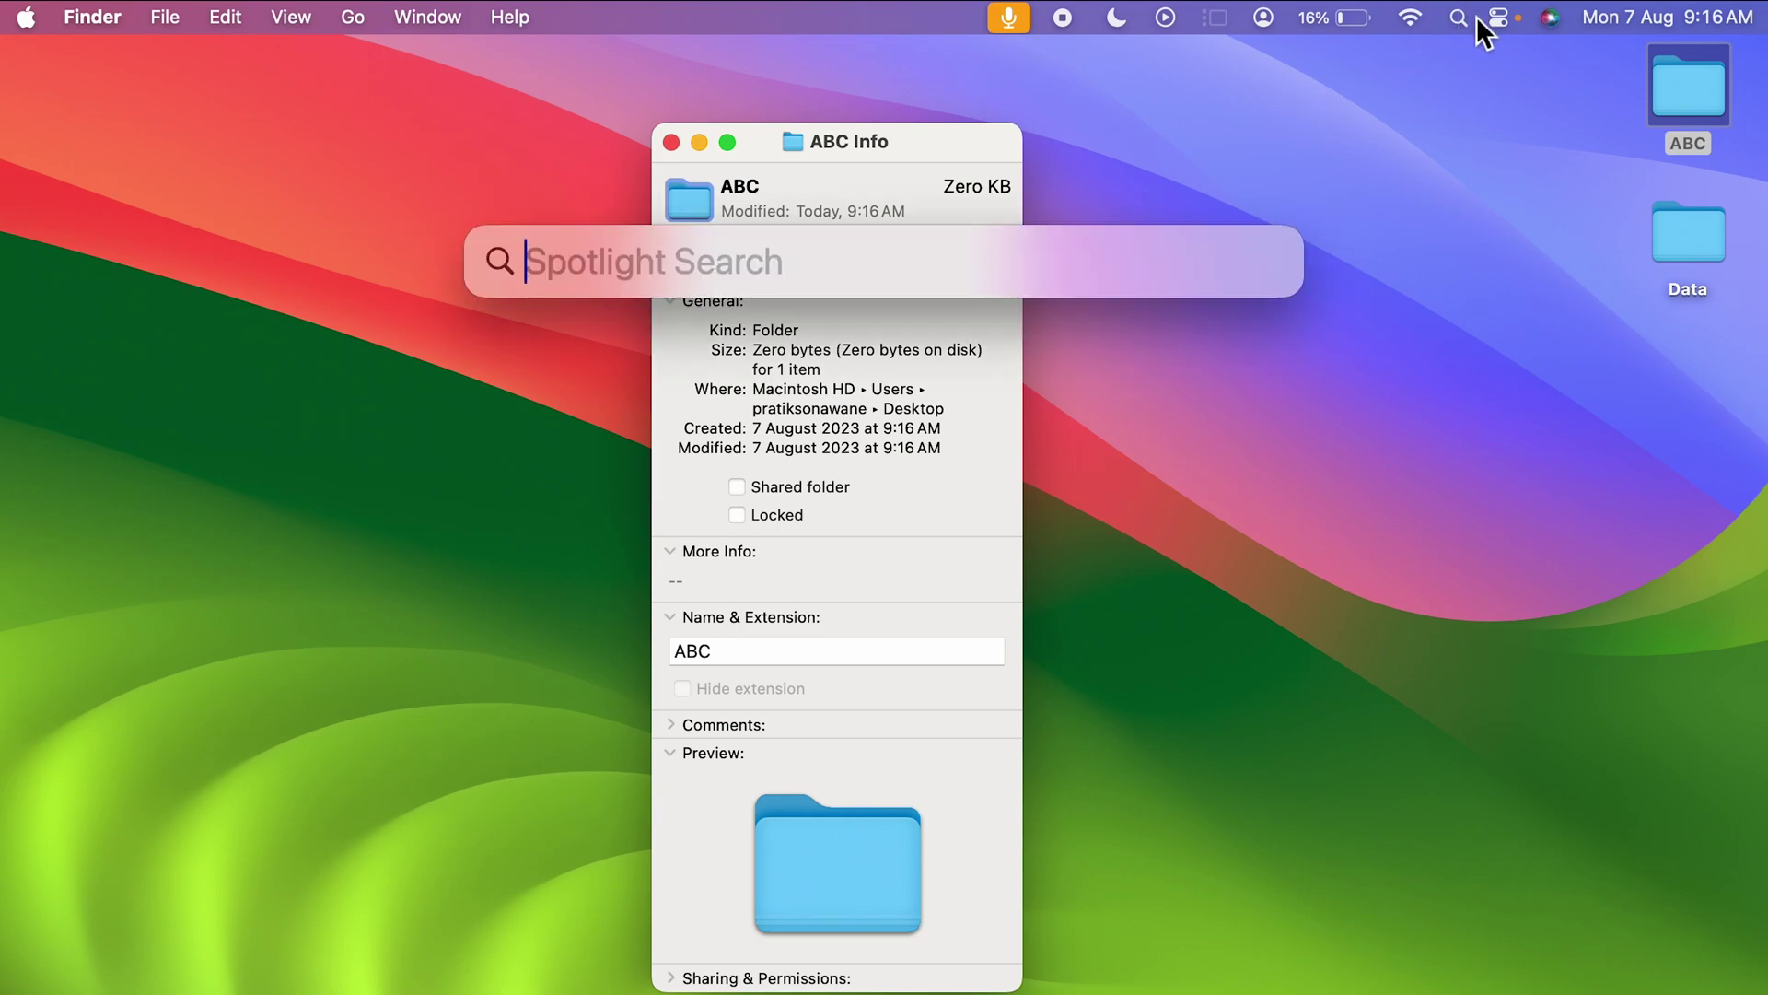
left_click(1459, 17)
key("super")
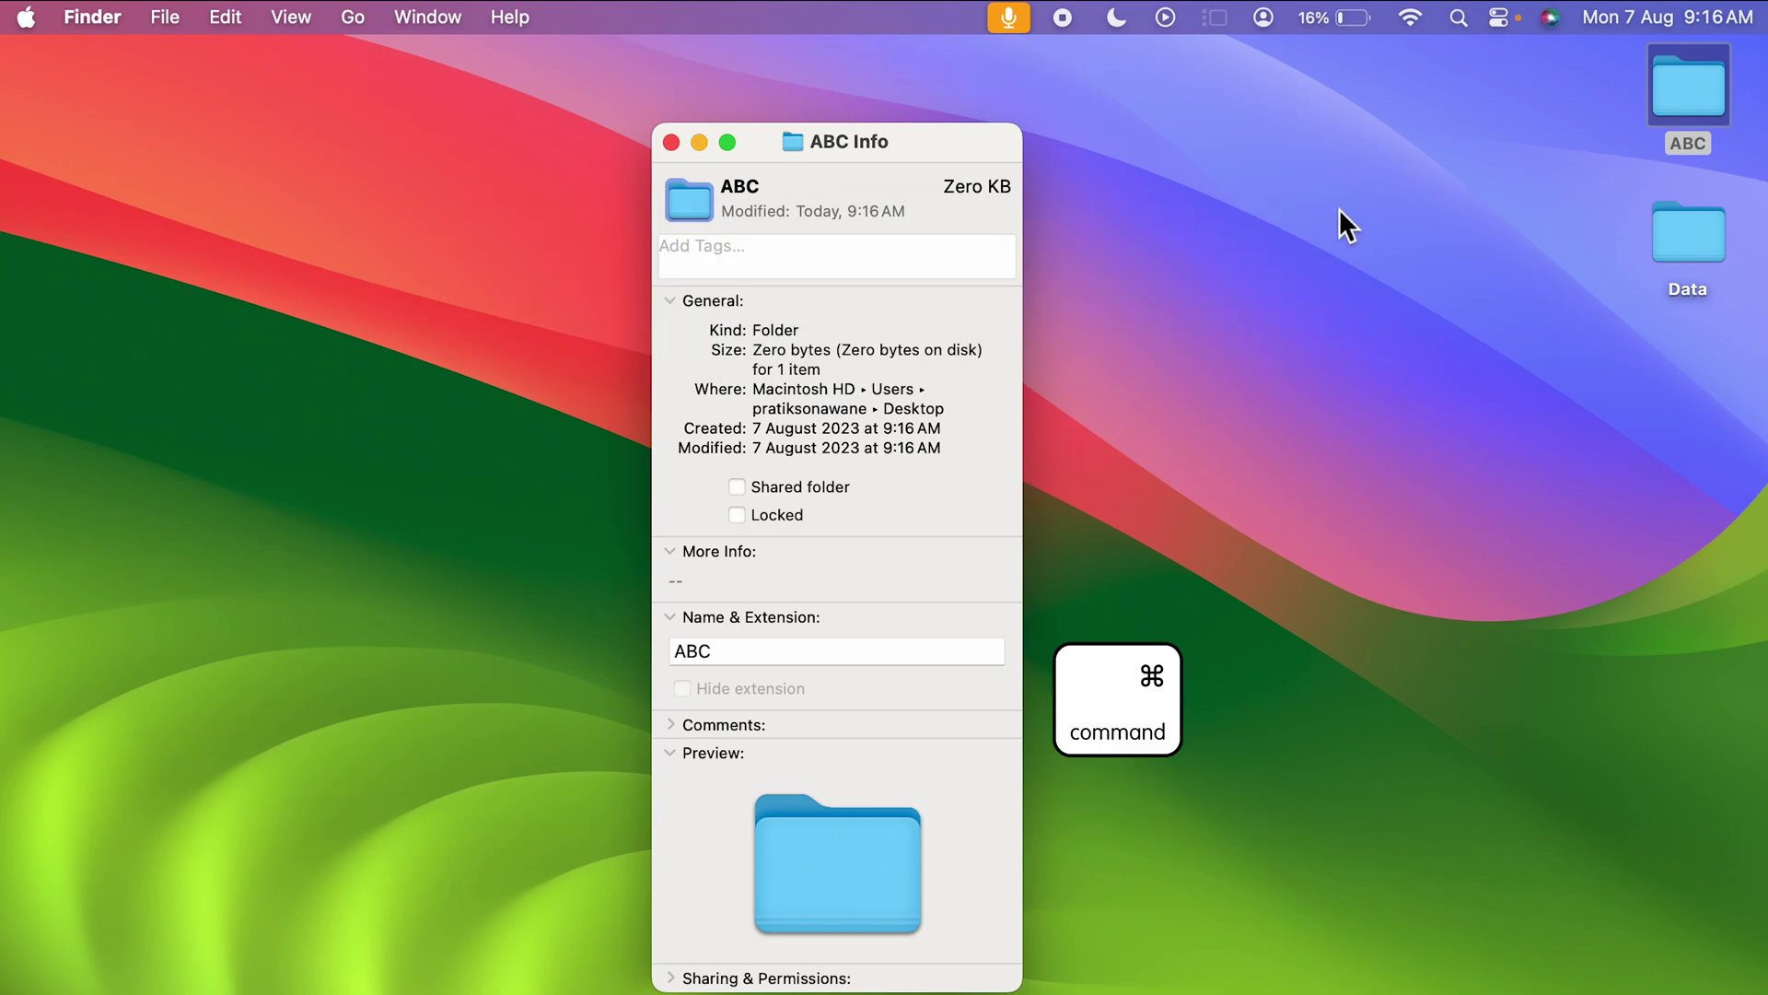
key("super+space")
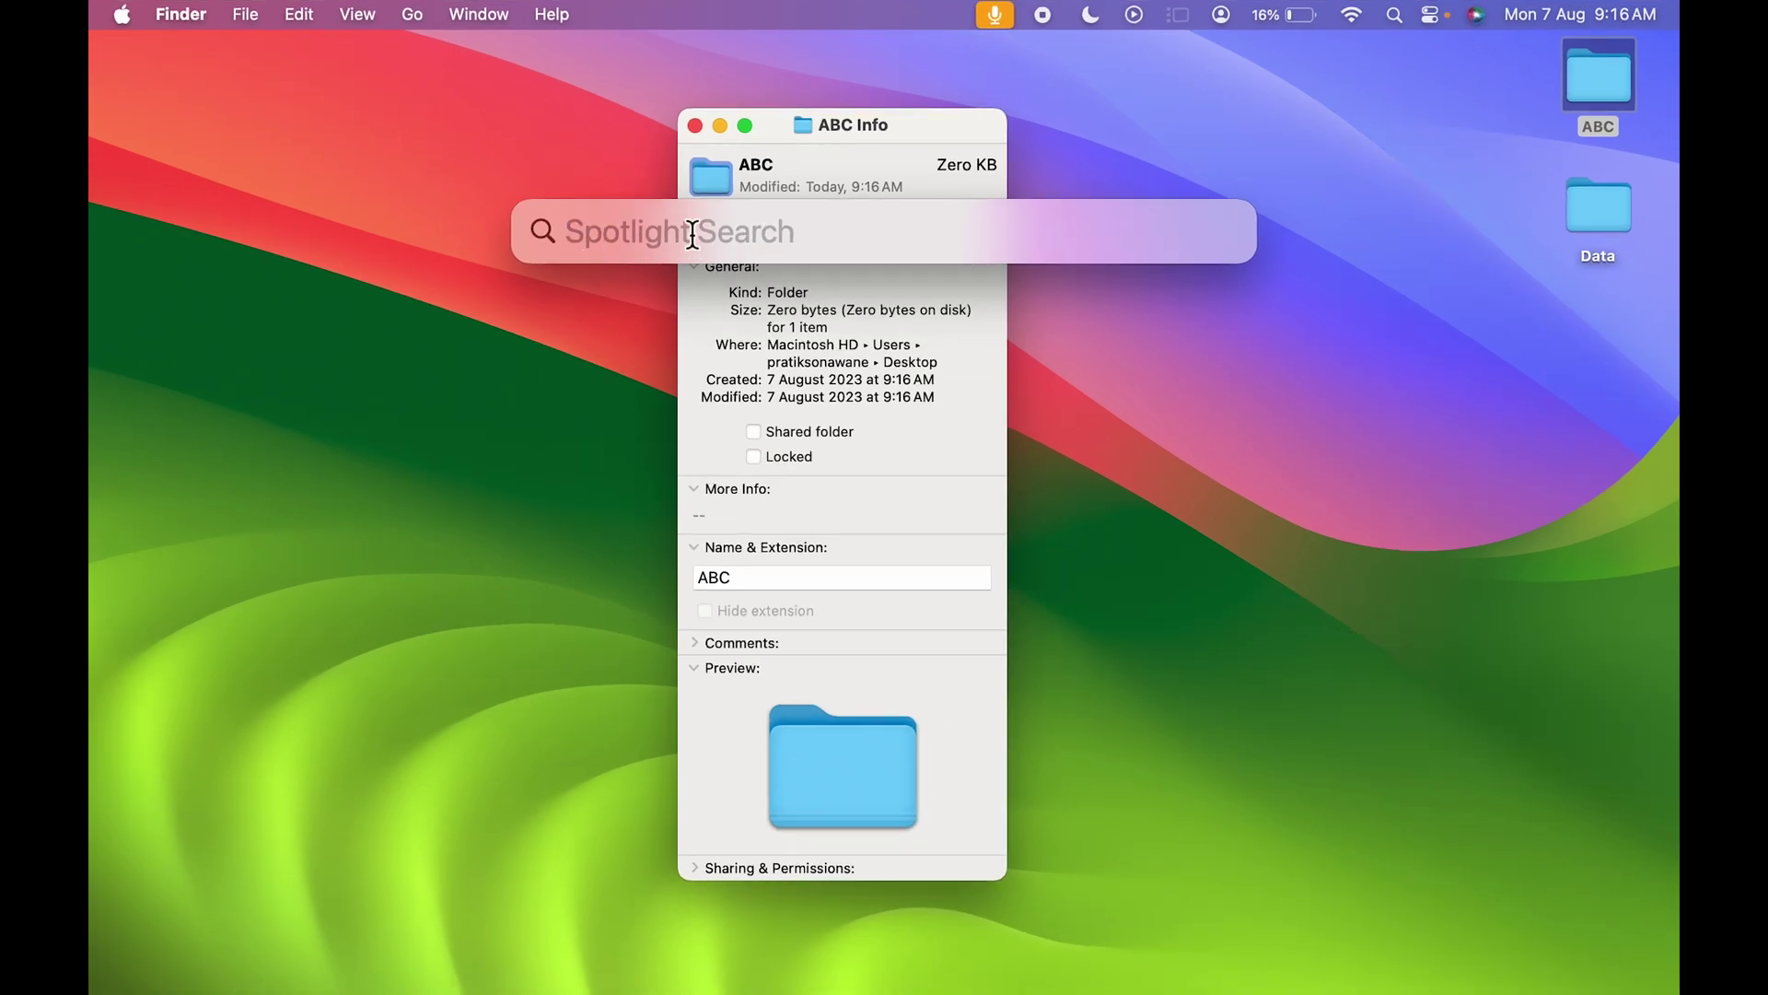
type("Previe")
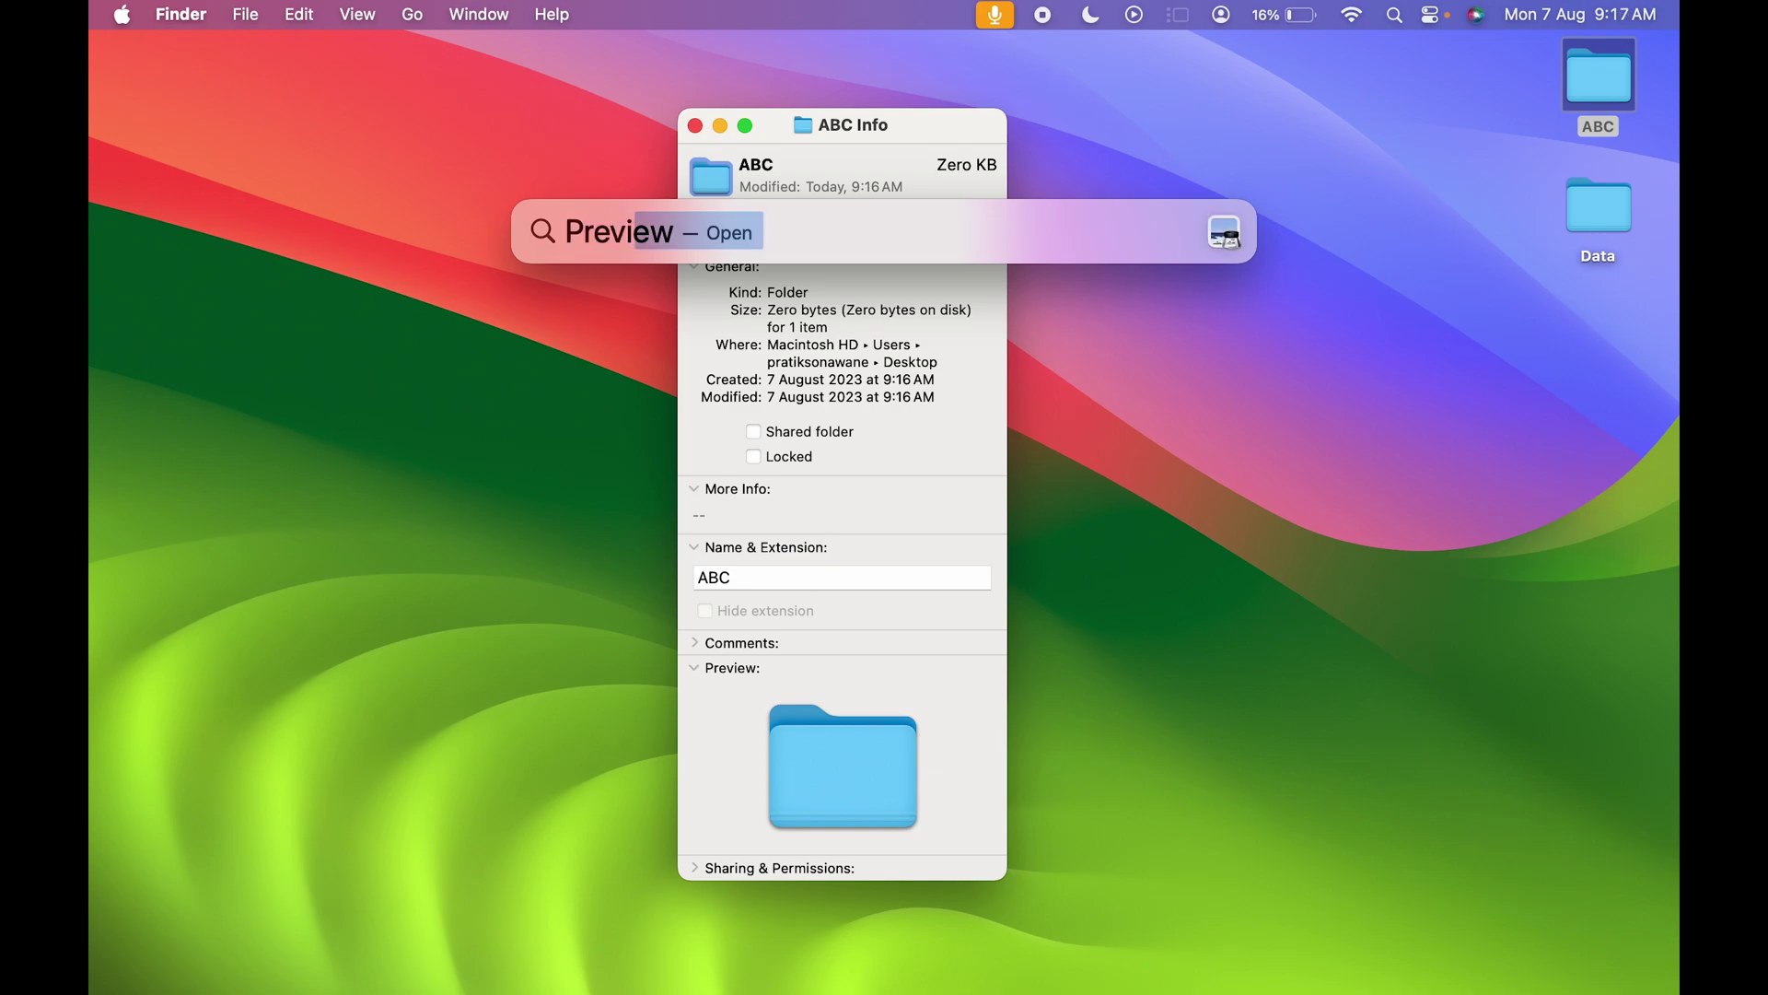
Launch Preview, make a New from Clipboard document of the icon, and centre its window.
left_click(641, 291)
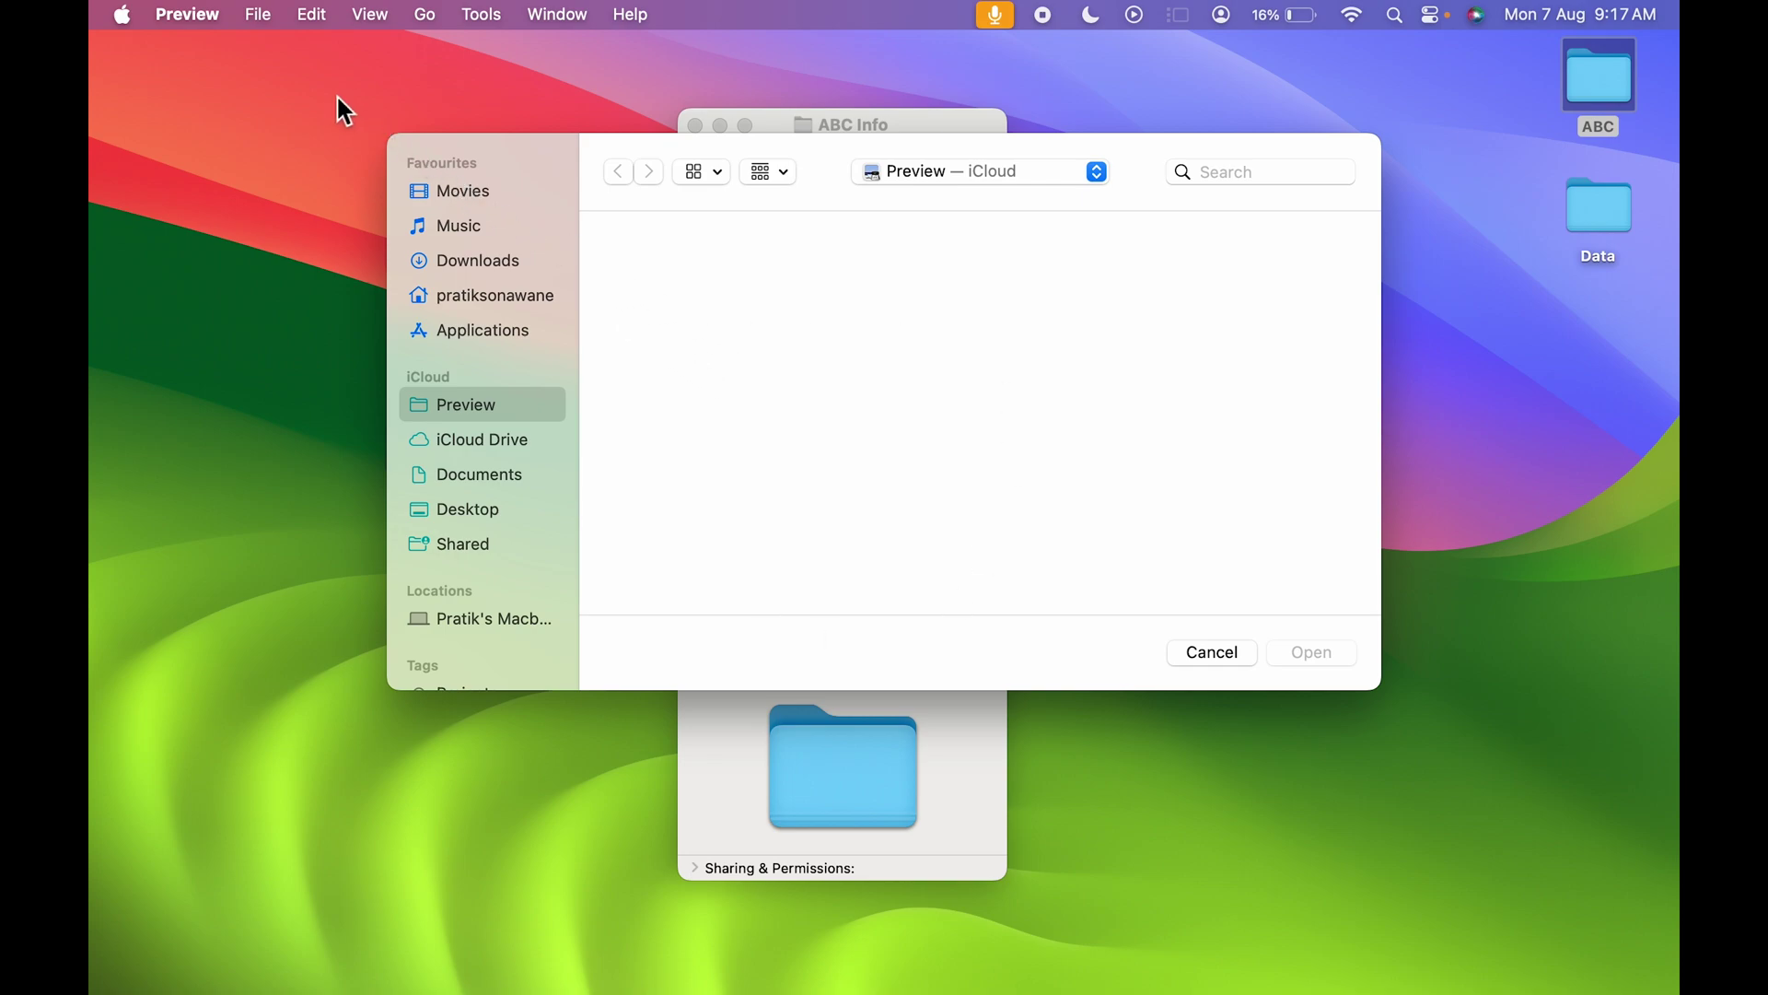
left_click(258, 15)
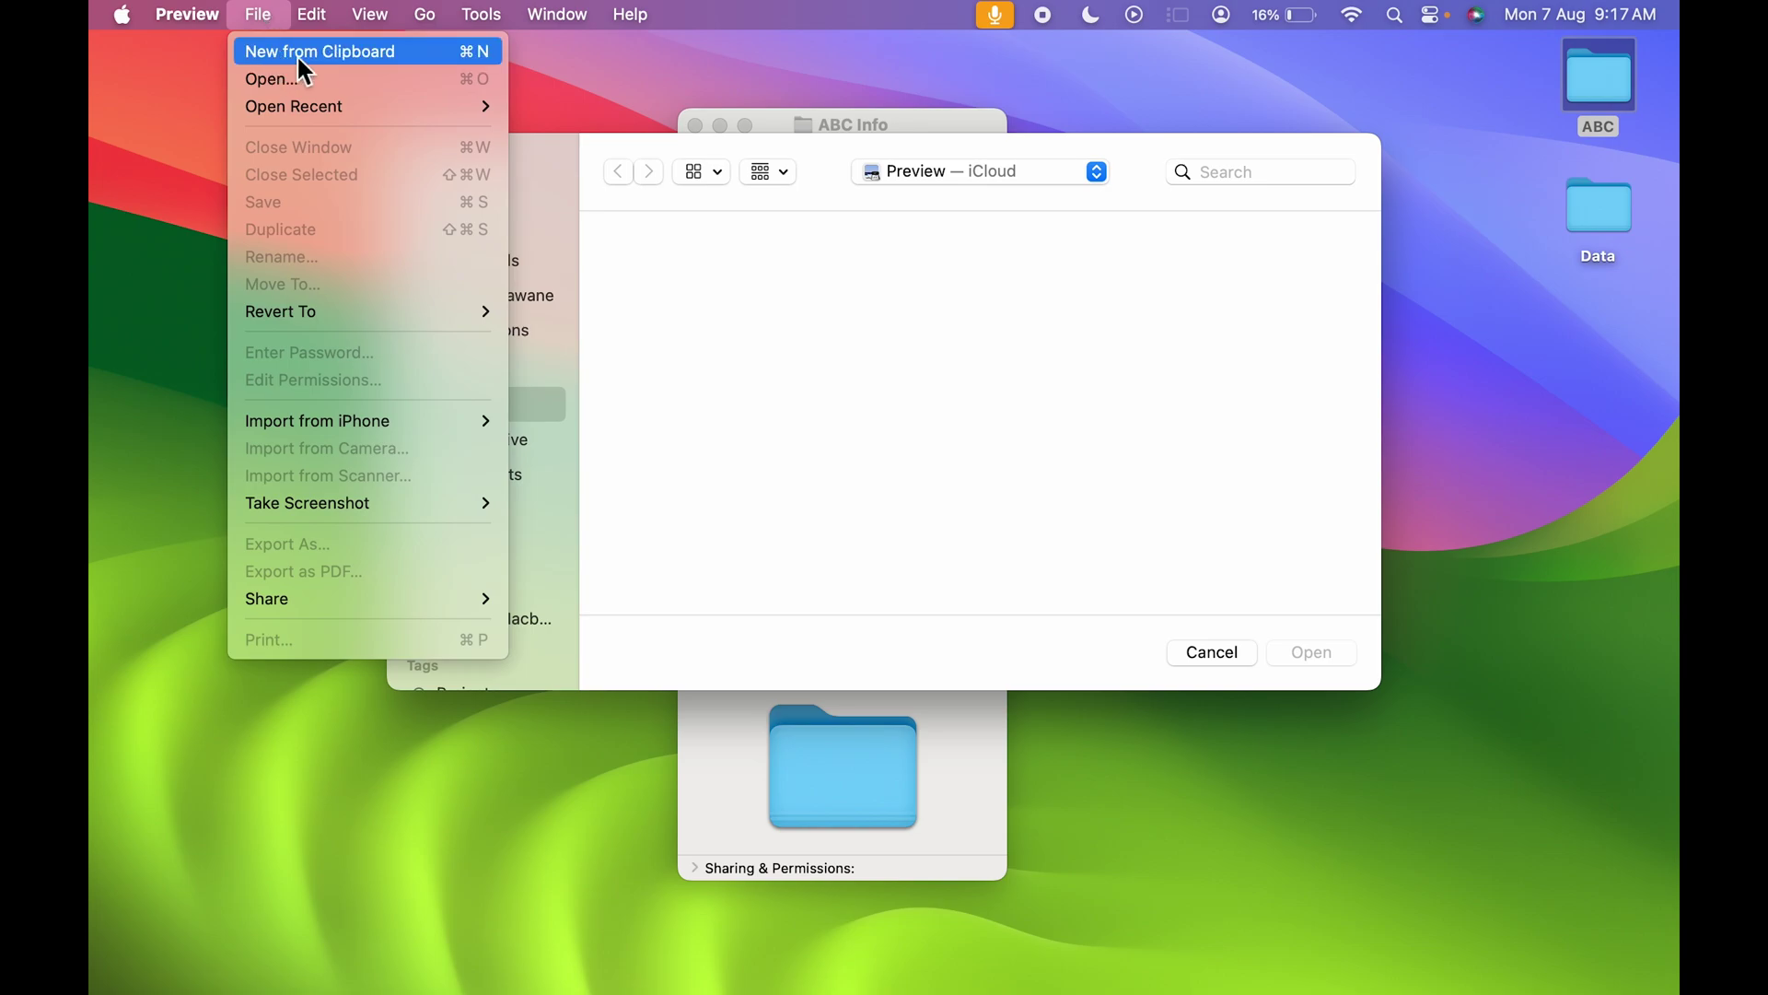
left_click(417, 66)
left_click_drag(615, 65, 843, 147)
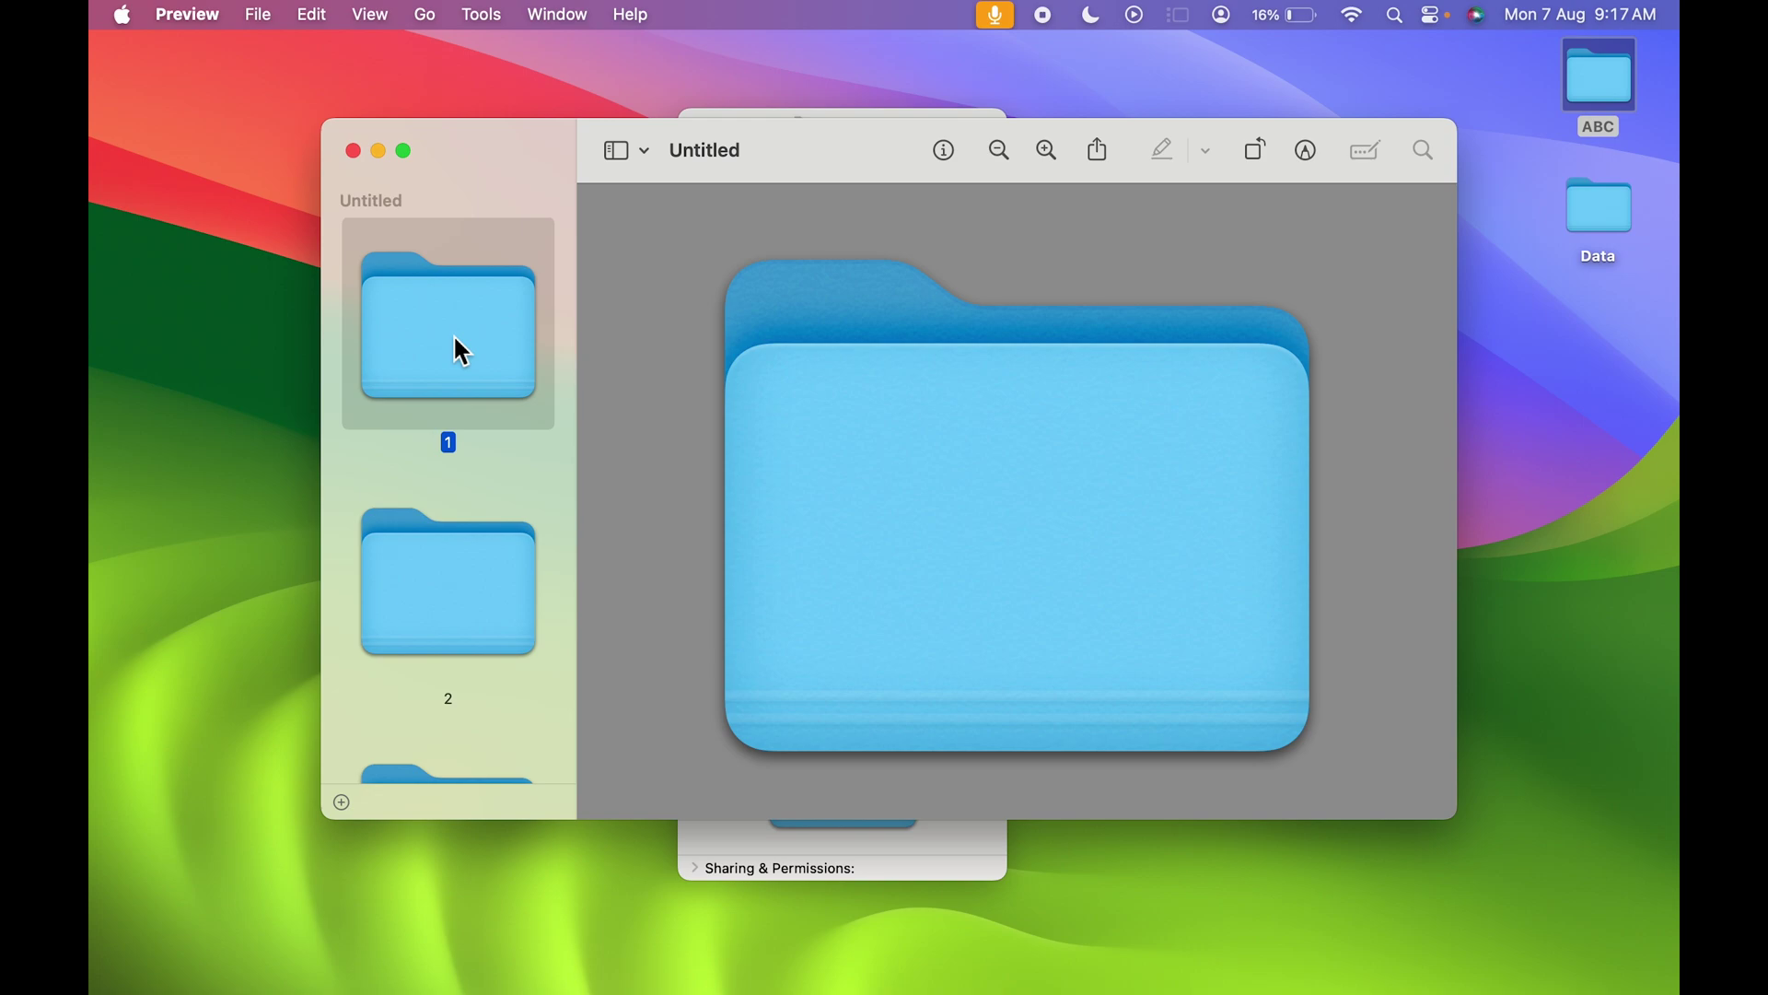
Open Adjust Colour, raise the folder image's saturation and try the Temperature slider.
left_click(486, 15)
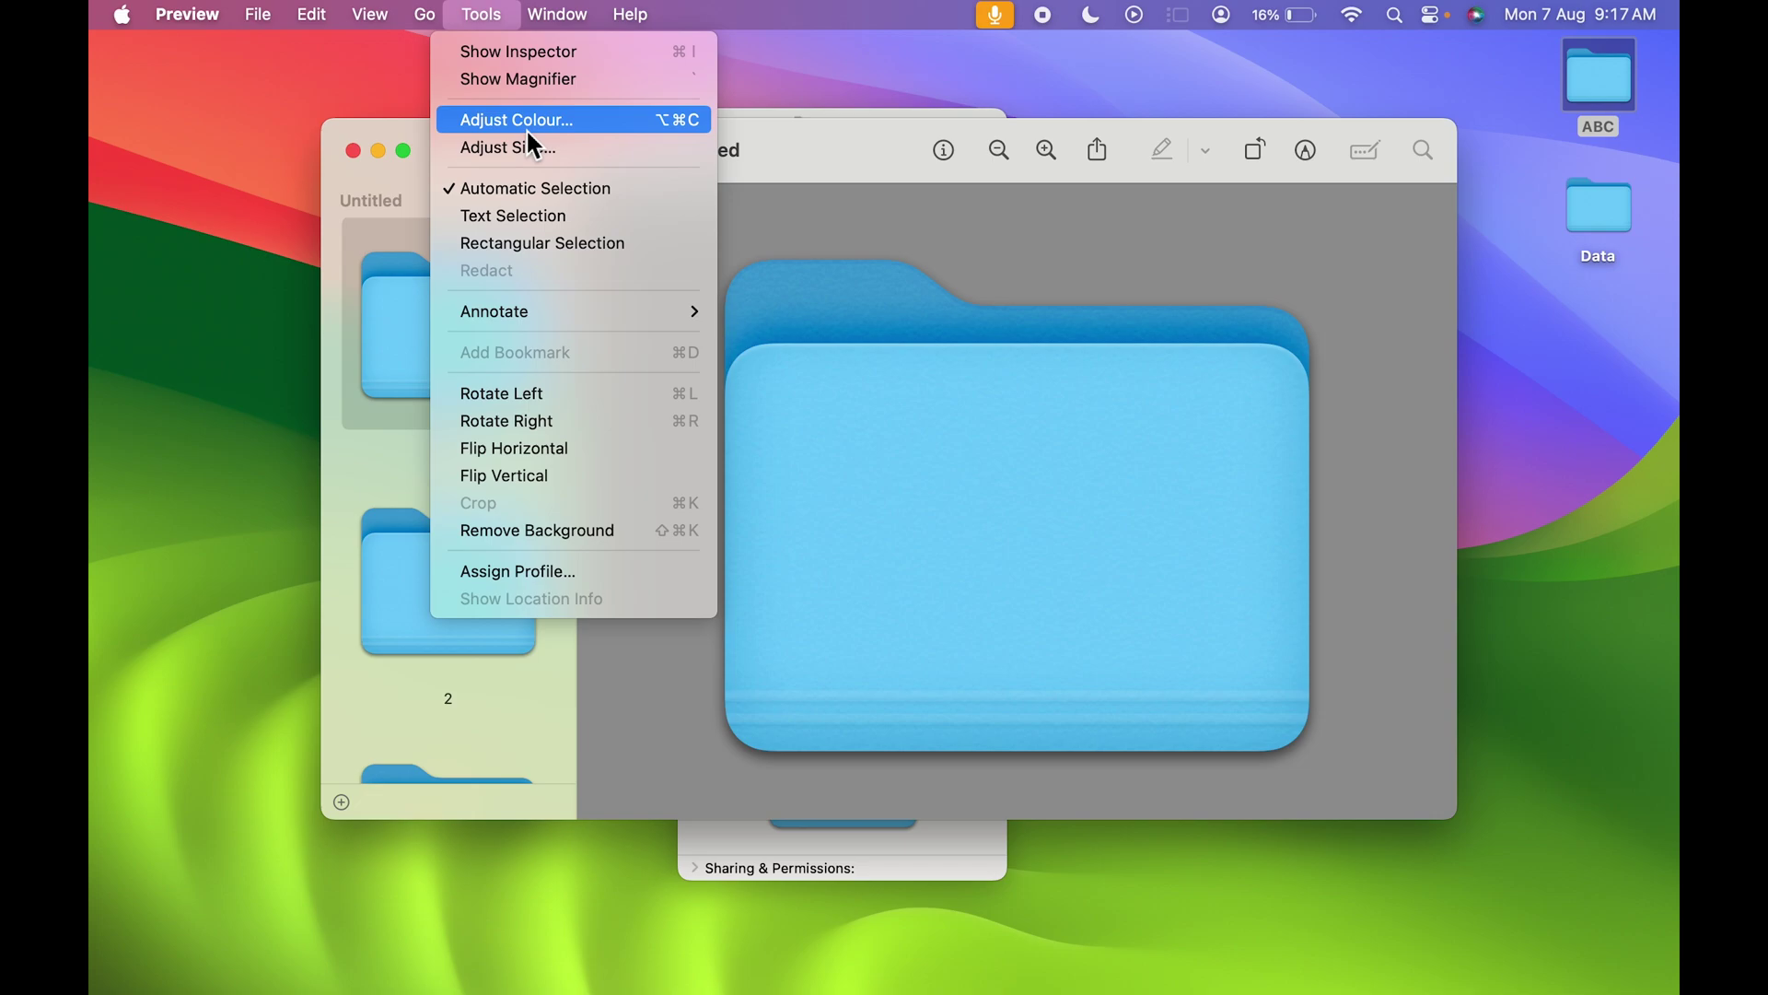
left_click(555, 124)
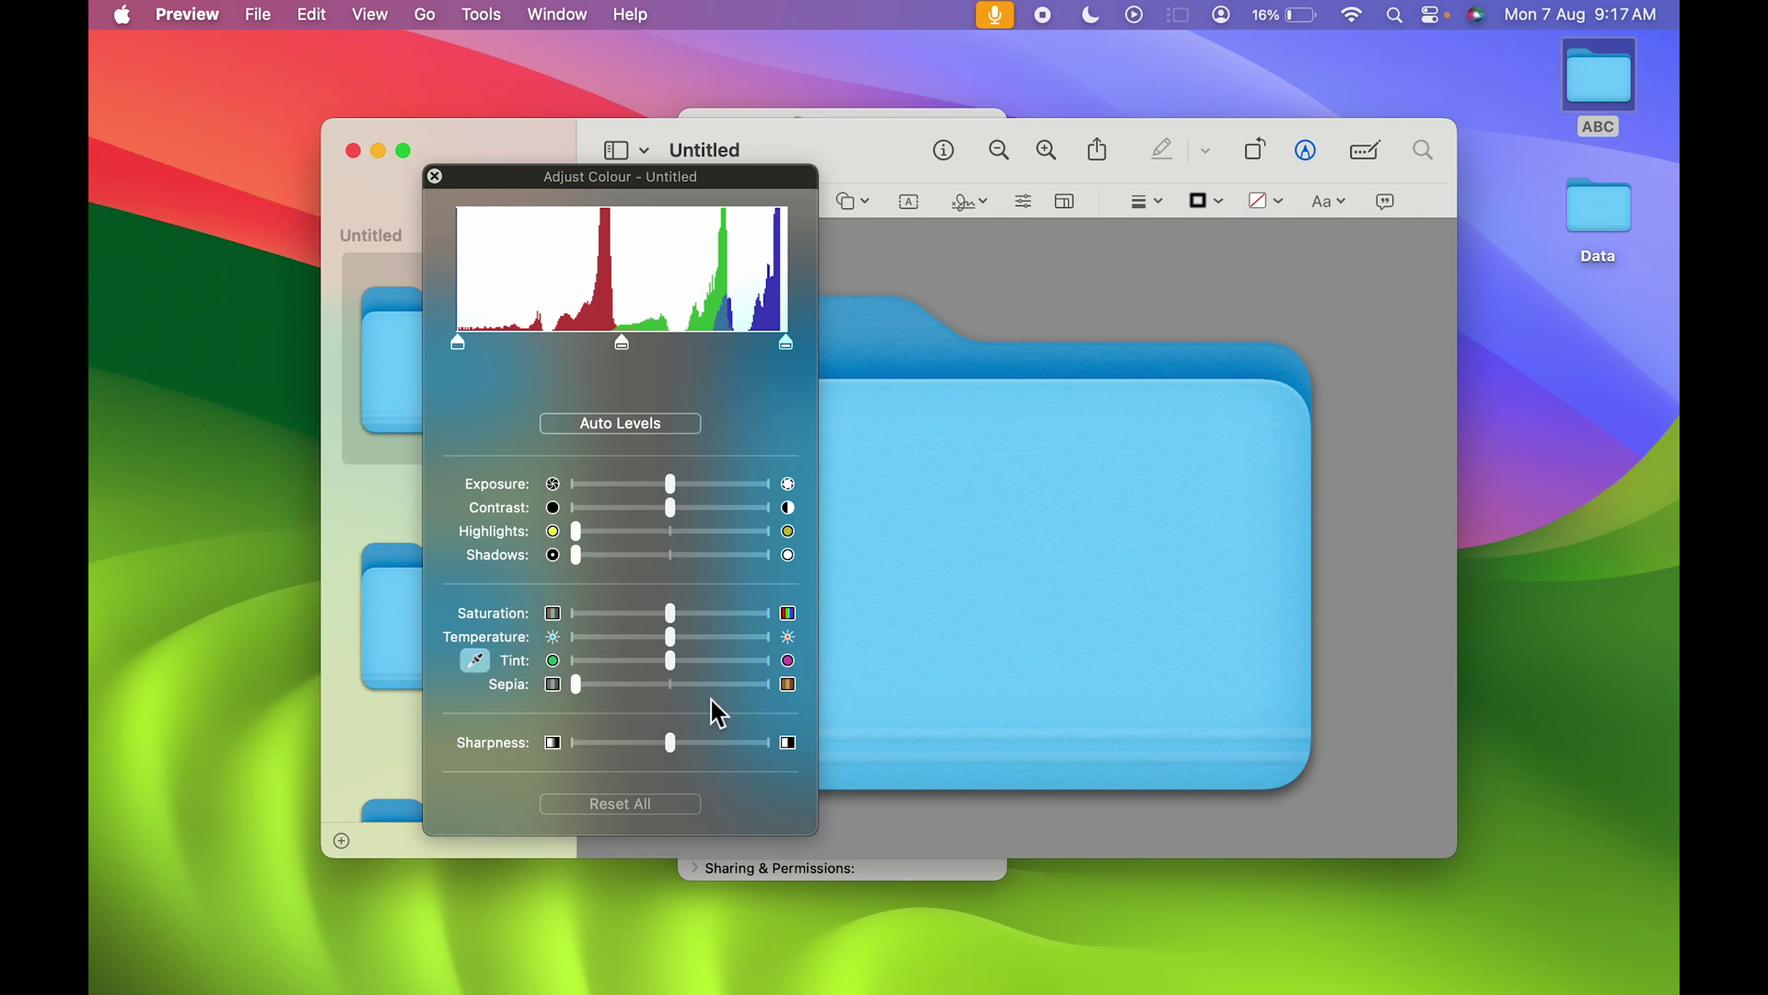
left_click_drag(672, 619, 743, 619)
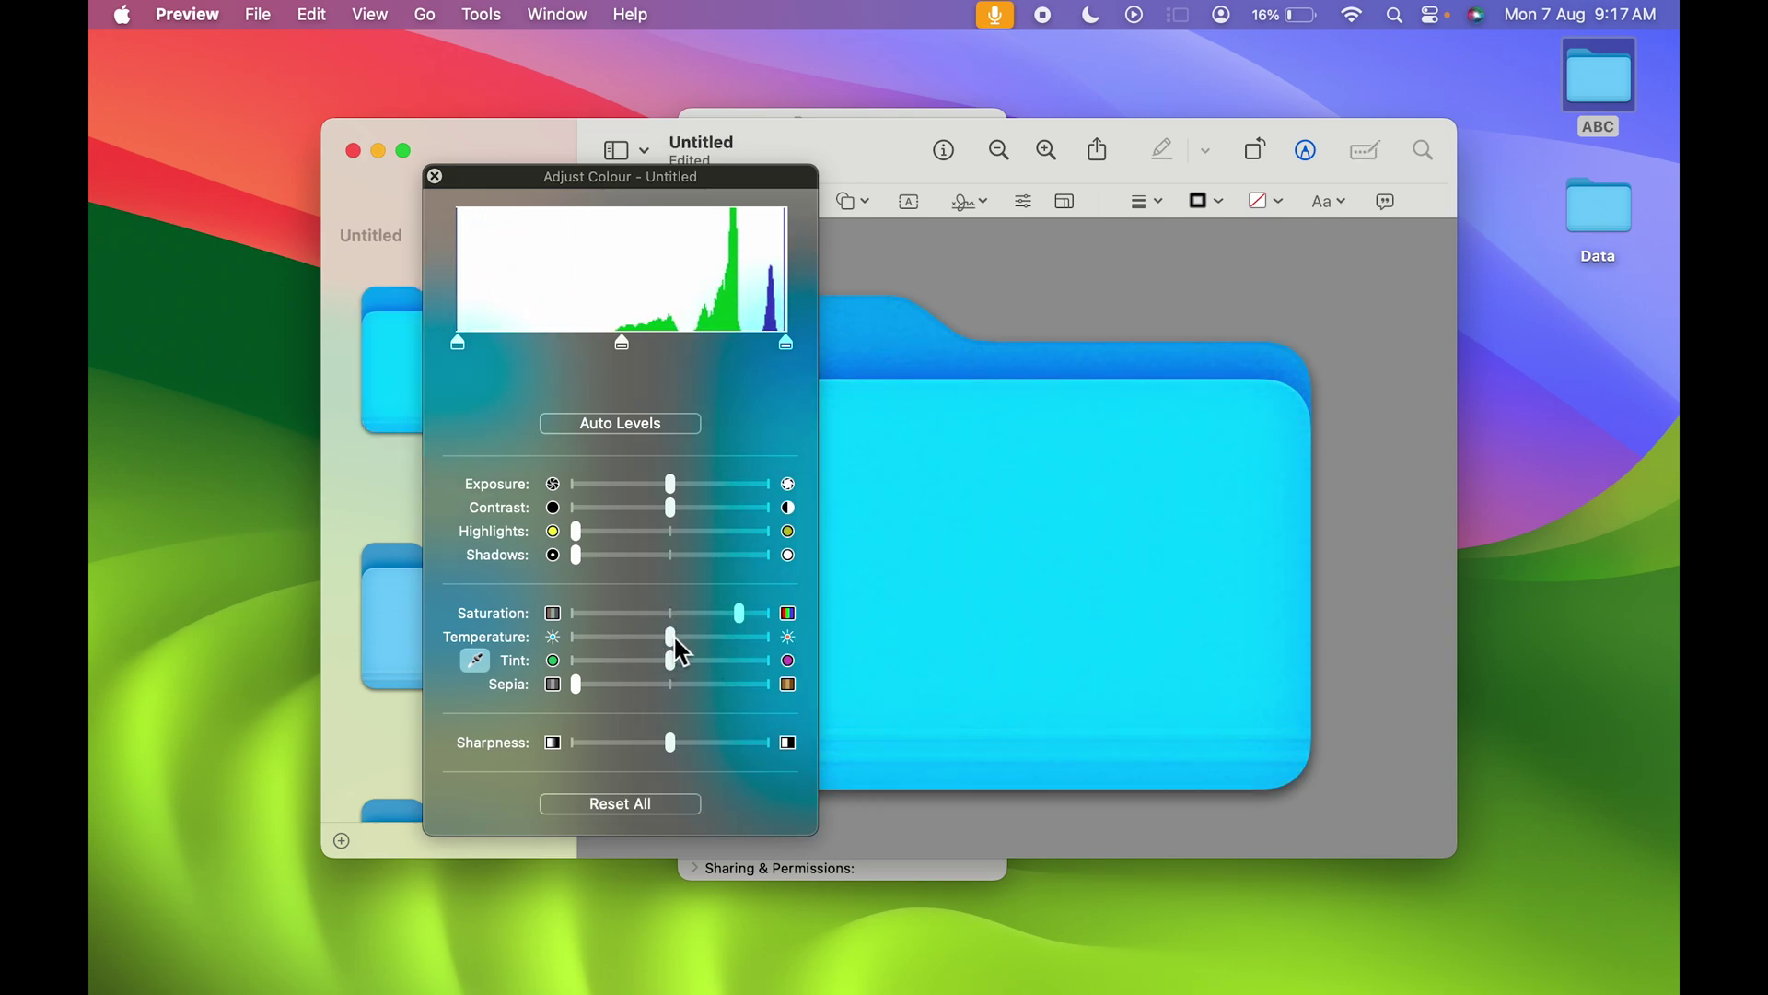
mouse_move(672, 636)
left_mouse_down()
mouse_move(588, 638)
mouse_move(687, 639)
mouse_move(671, 639)
left_mouse_up()
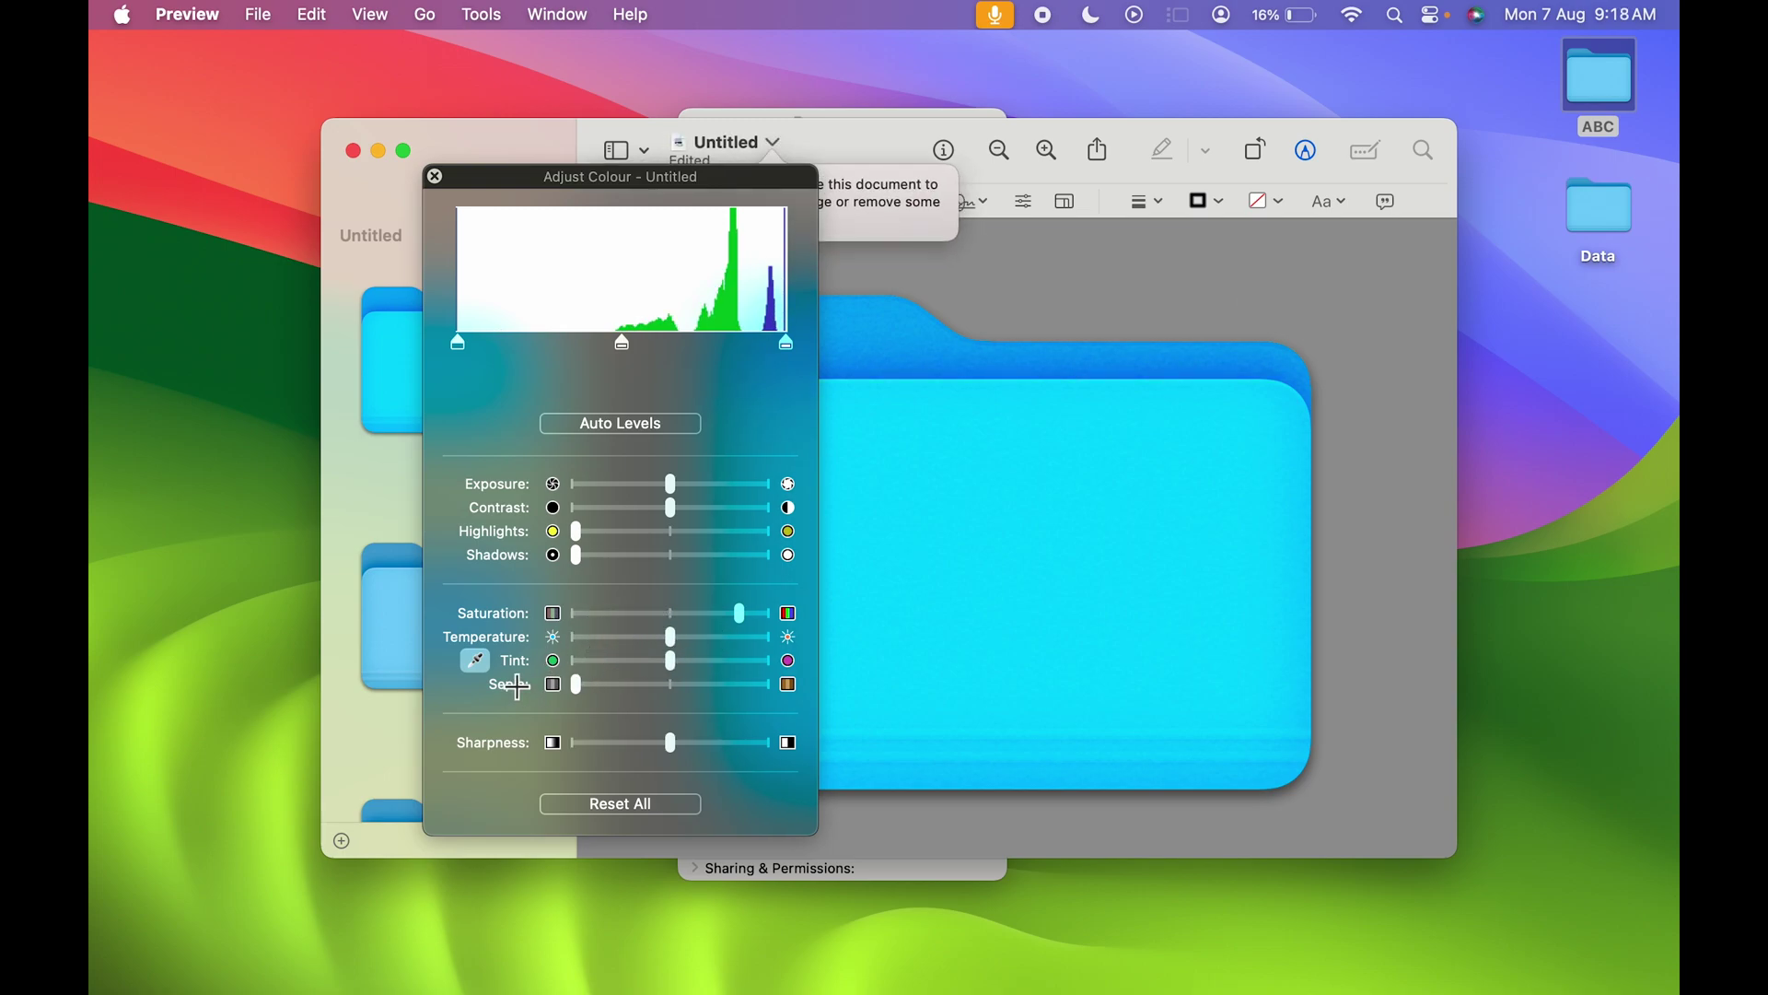
Shift Tint toward green, lower Sepia and max Saturation for a vivid teal-green folder.
left_click_drag(675, 661, 746, 700)
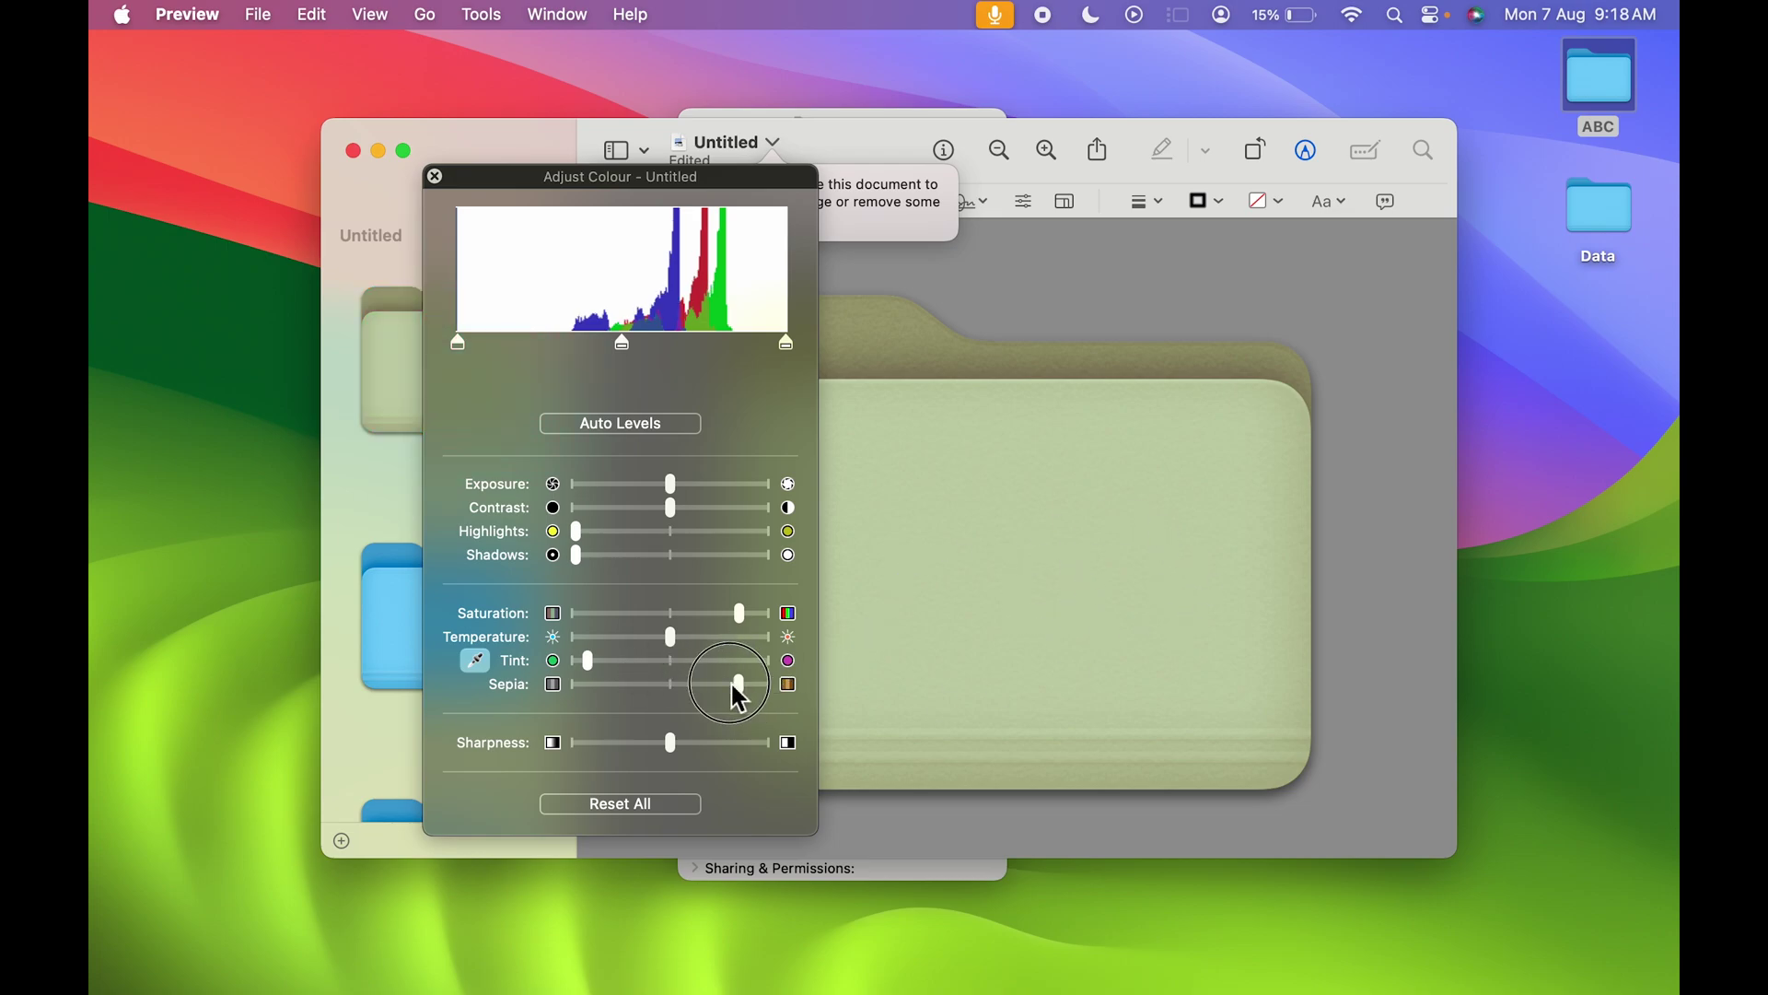
left_click_drag(737, 684, 566, 665)
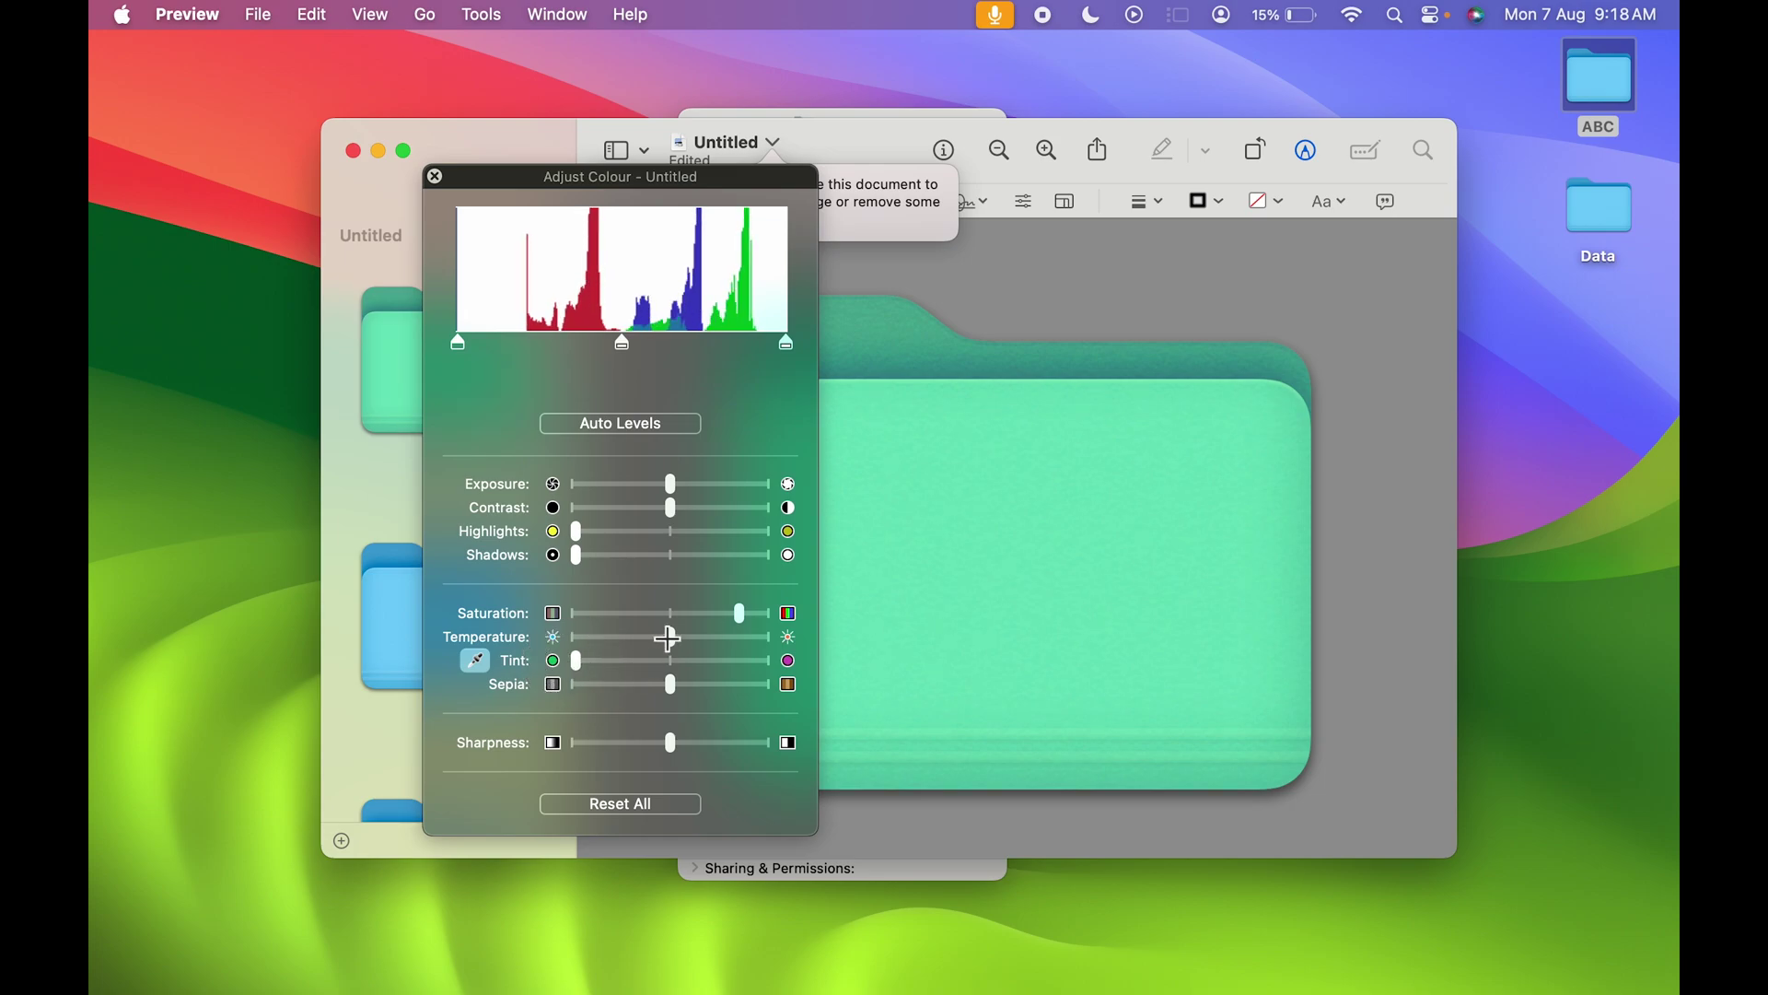
left_click_drag(746, 623, 829, 610)
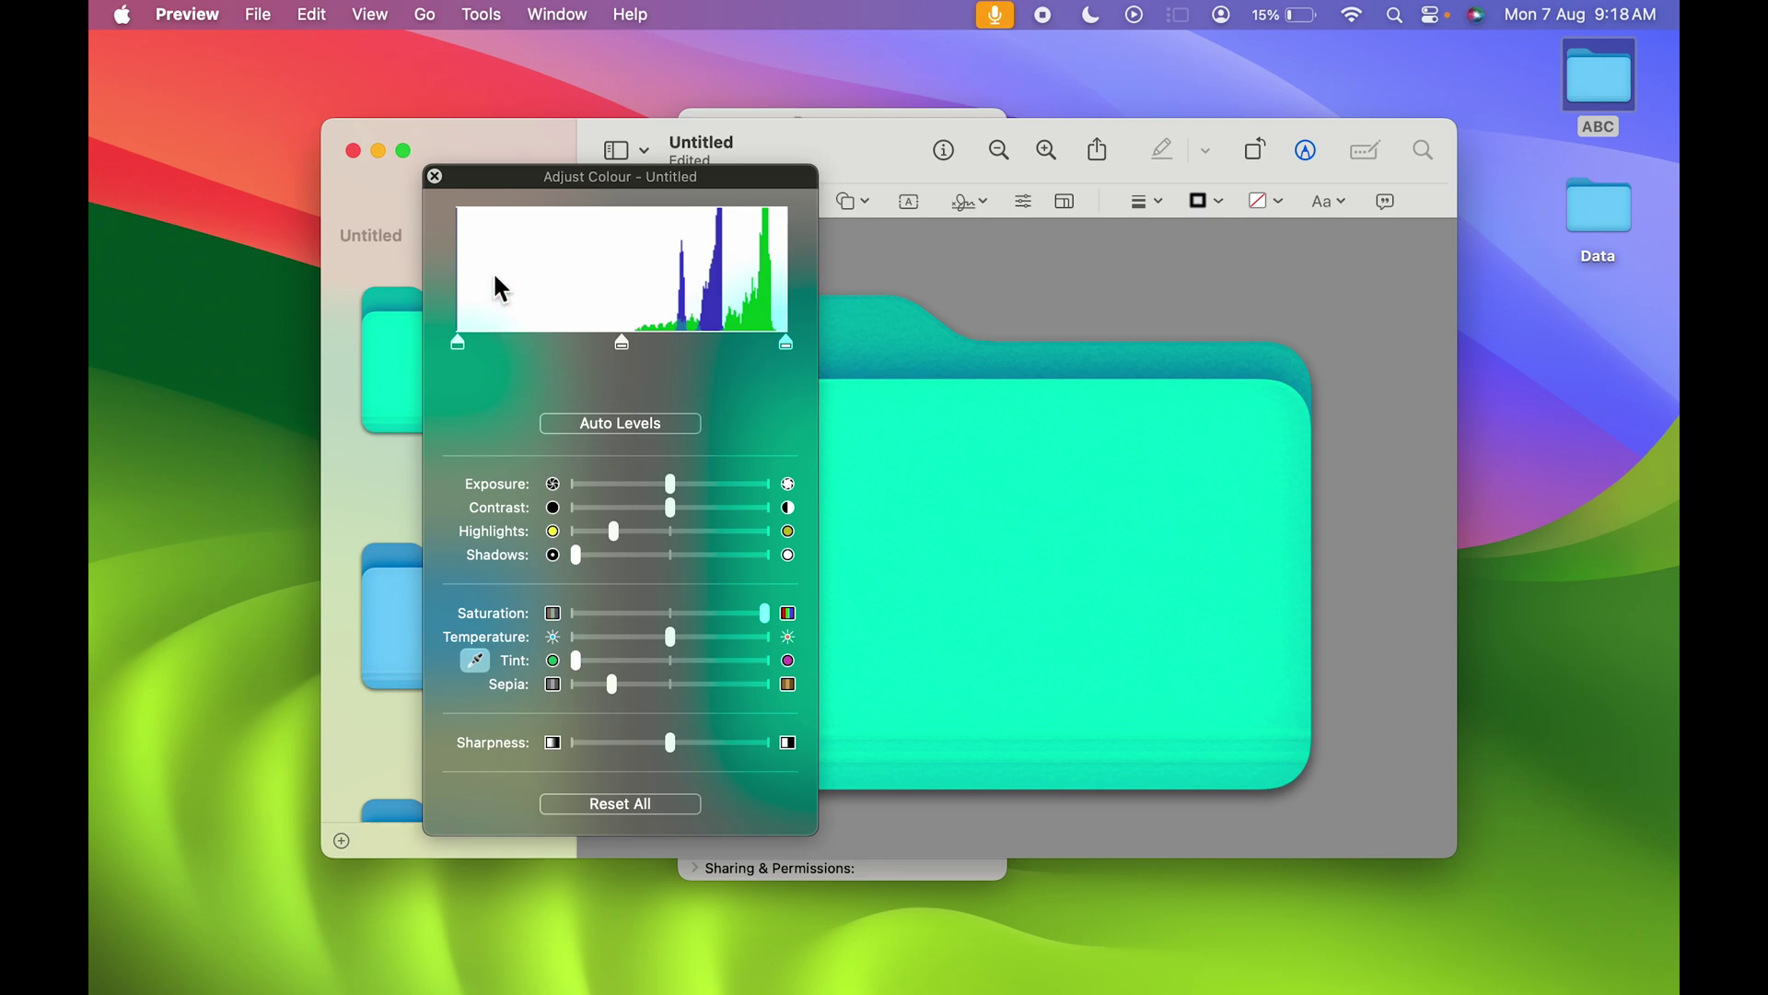
Close the Adjust Colour panel and discard the Untitled document without saving.
left_click(436, 176)
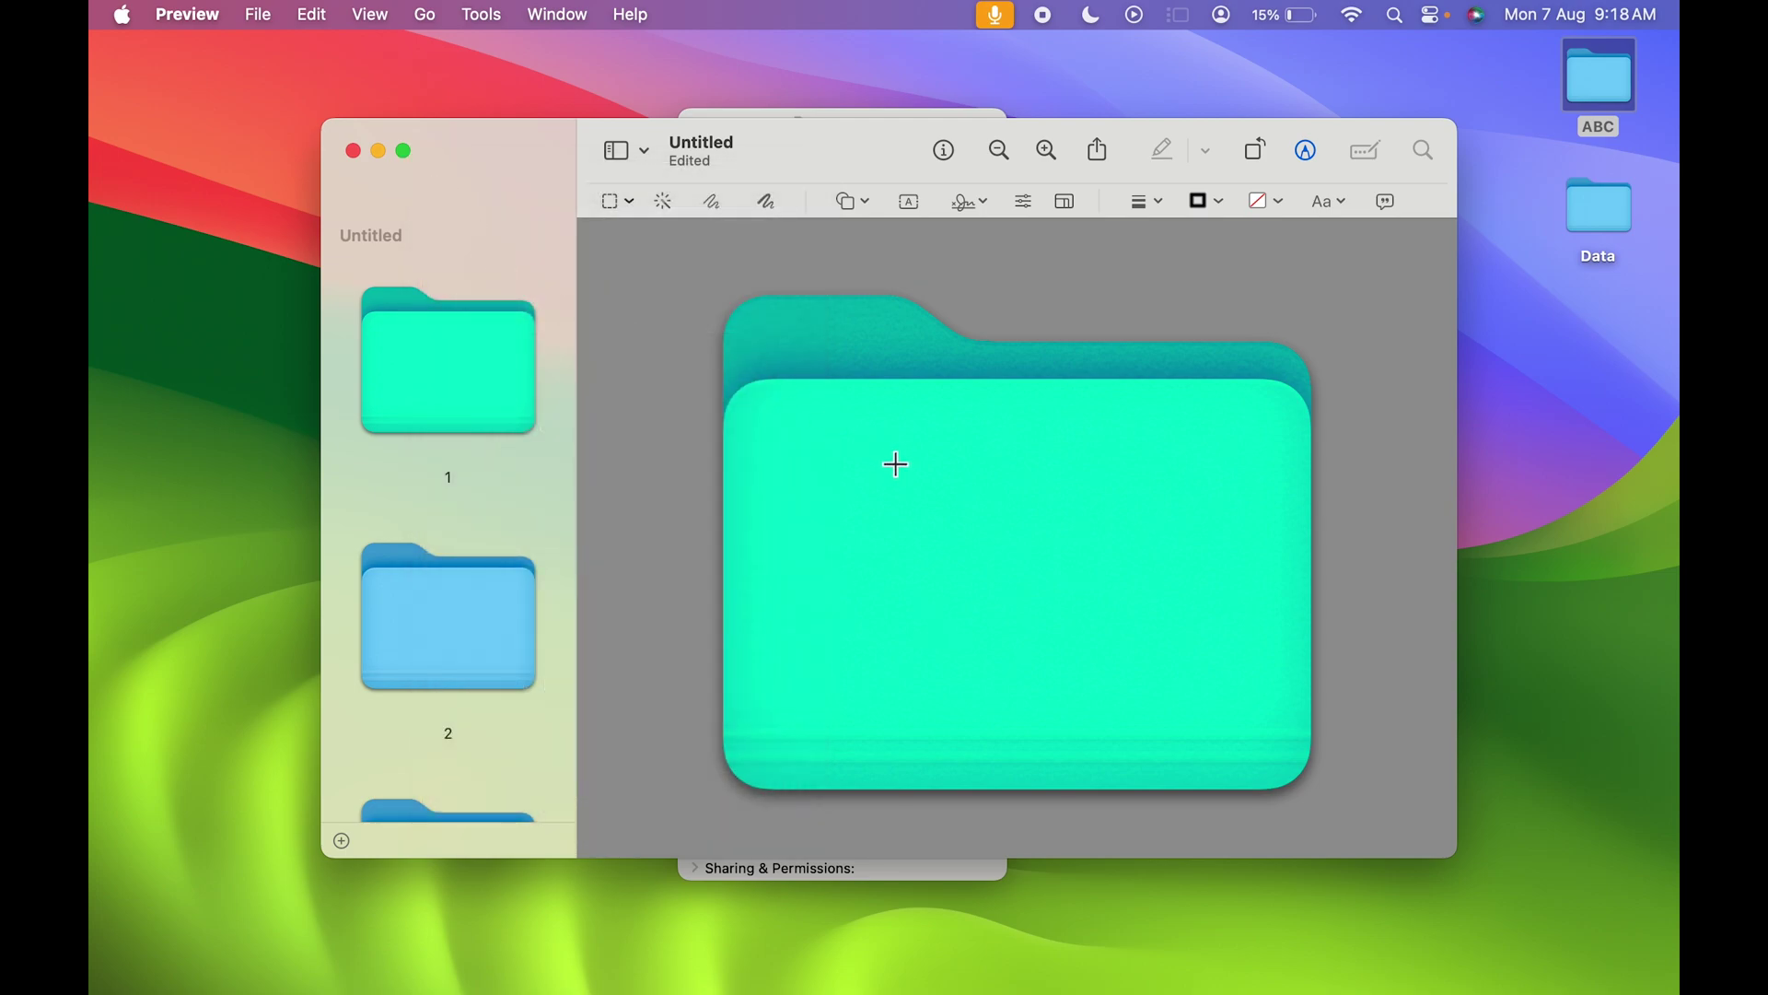
left_click(426, 386)
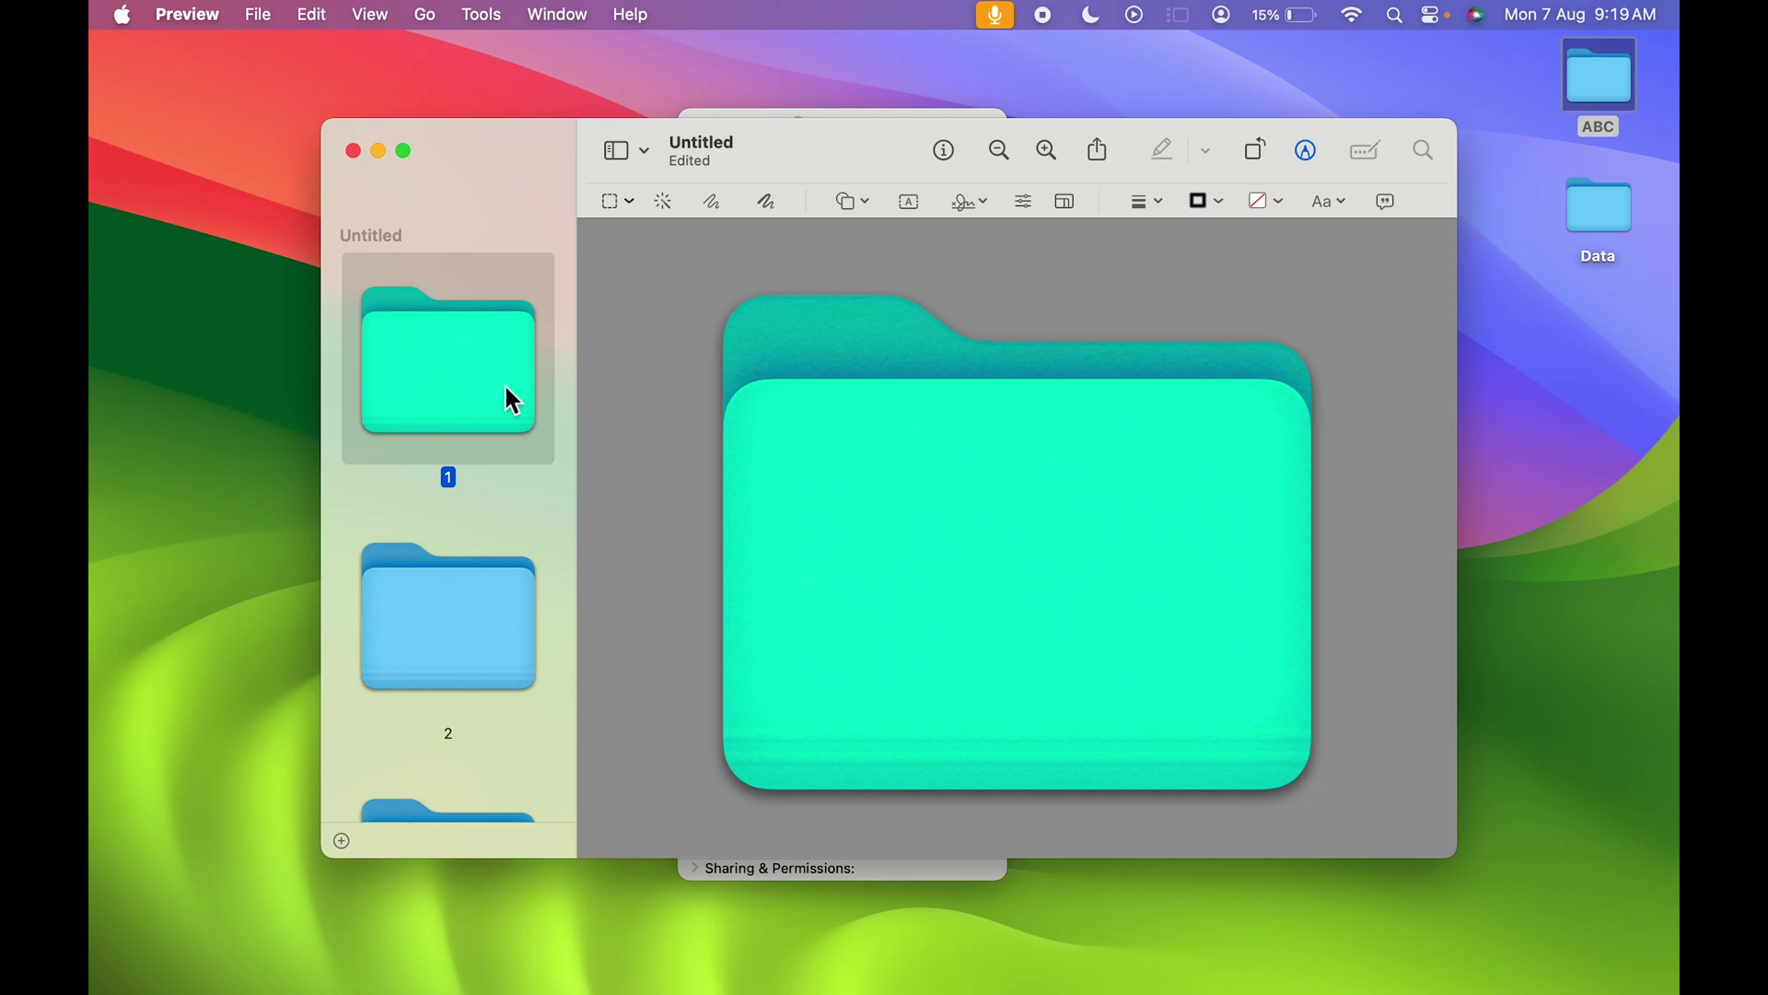
left_click(354, 151)
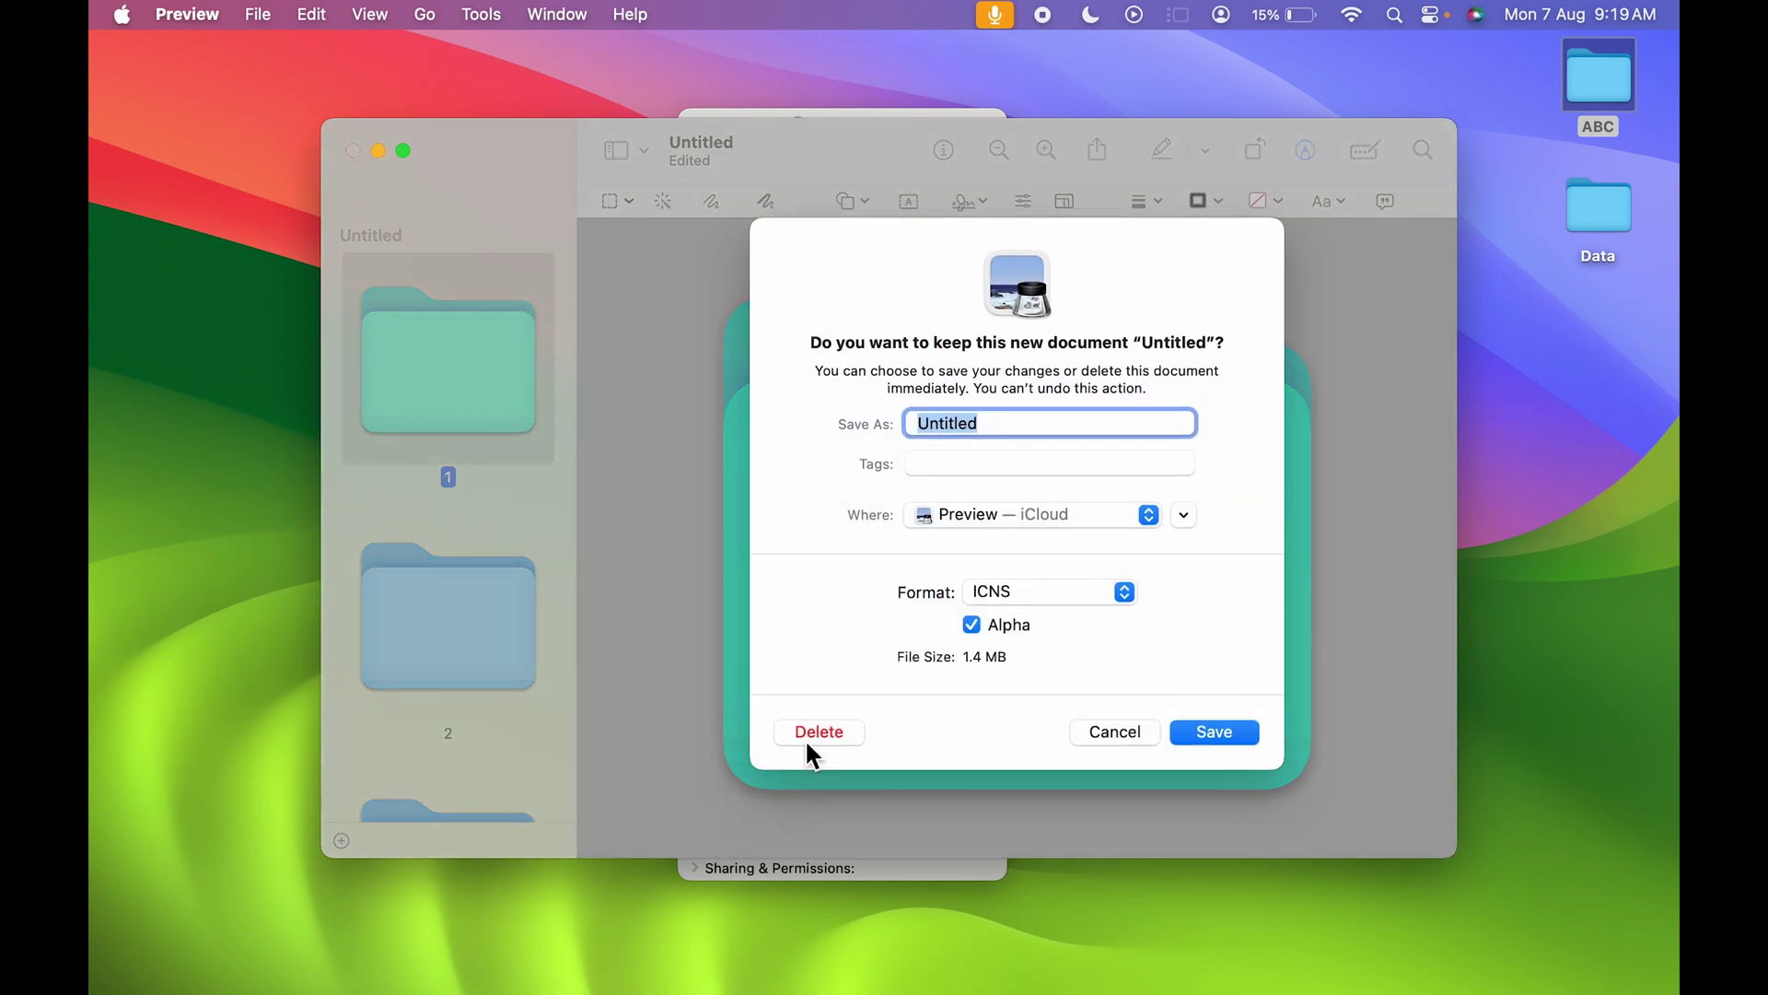
left_click(816, 733)
left_click(709, 179)
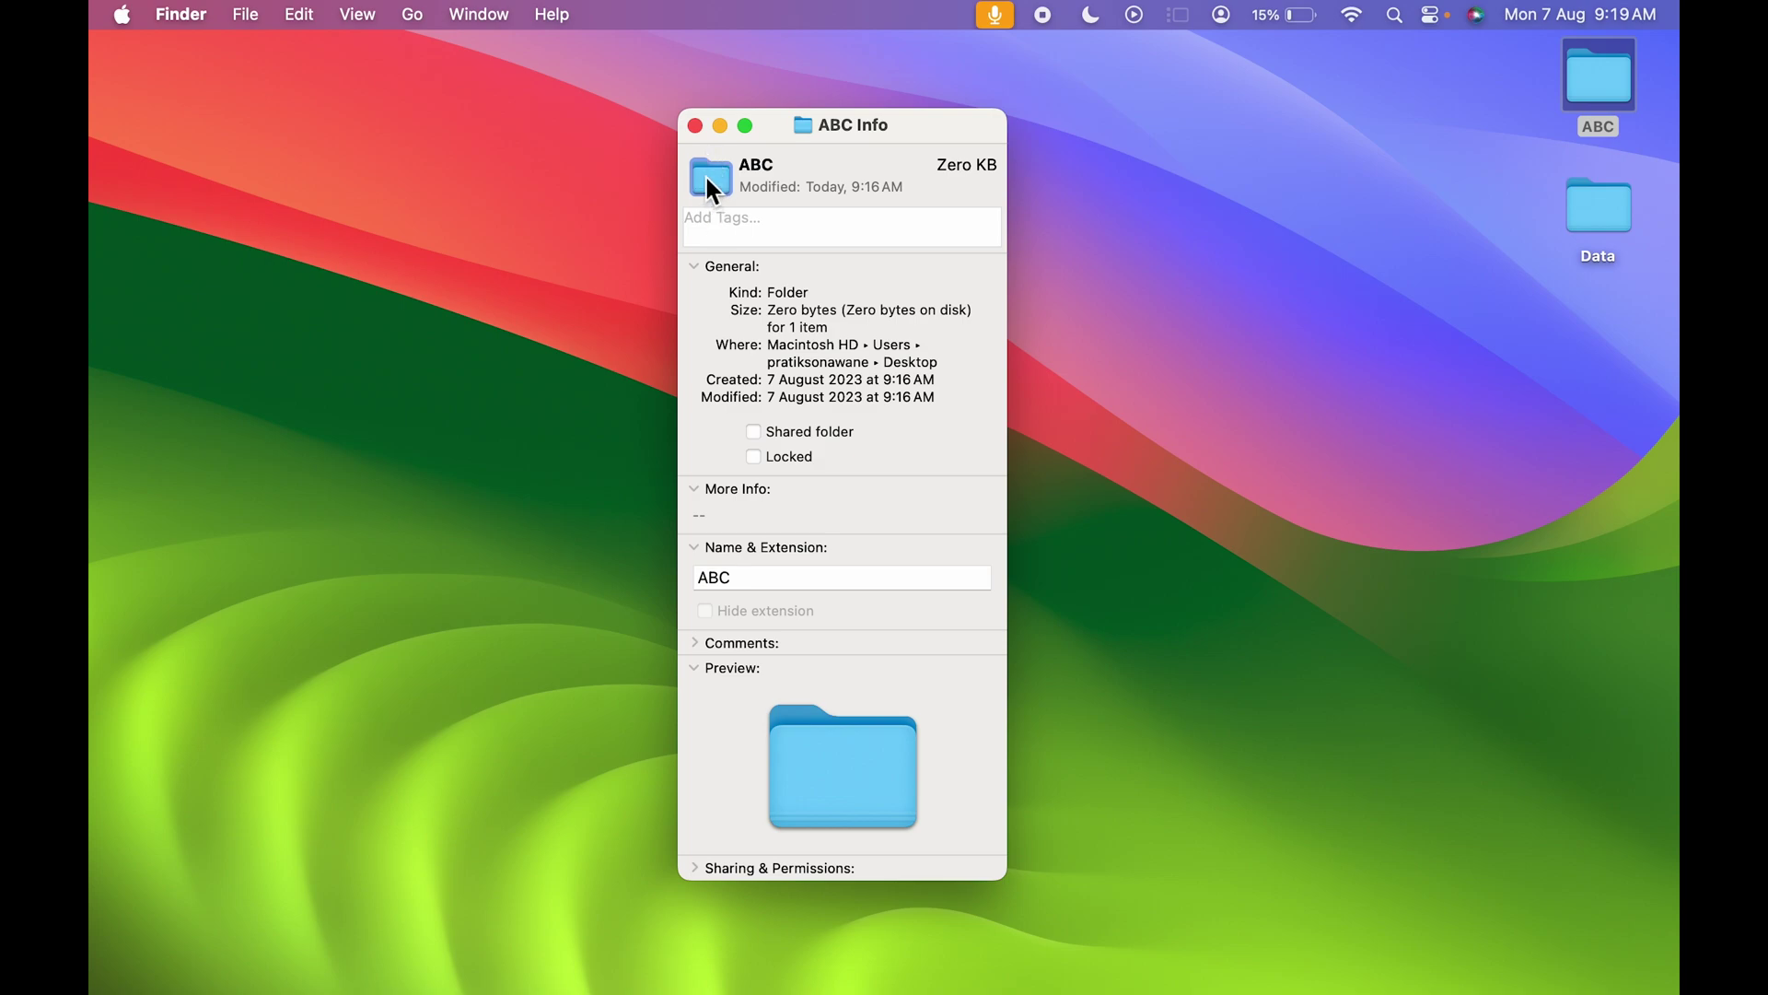
Paste the teal-green icon onto ABC in its Info window and close the window.
key("super+v")
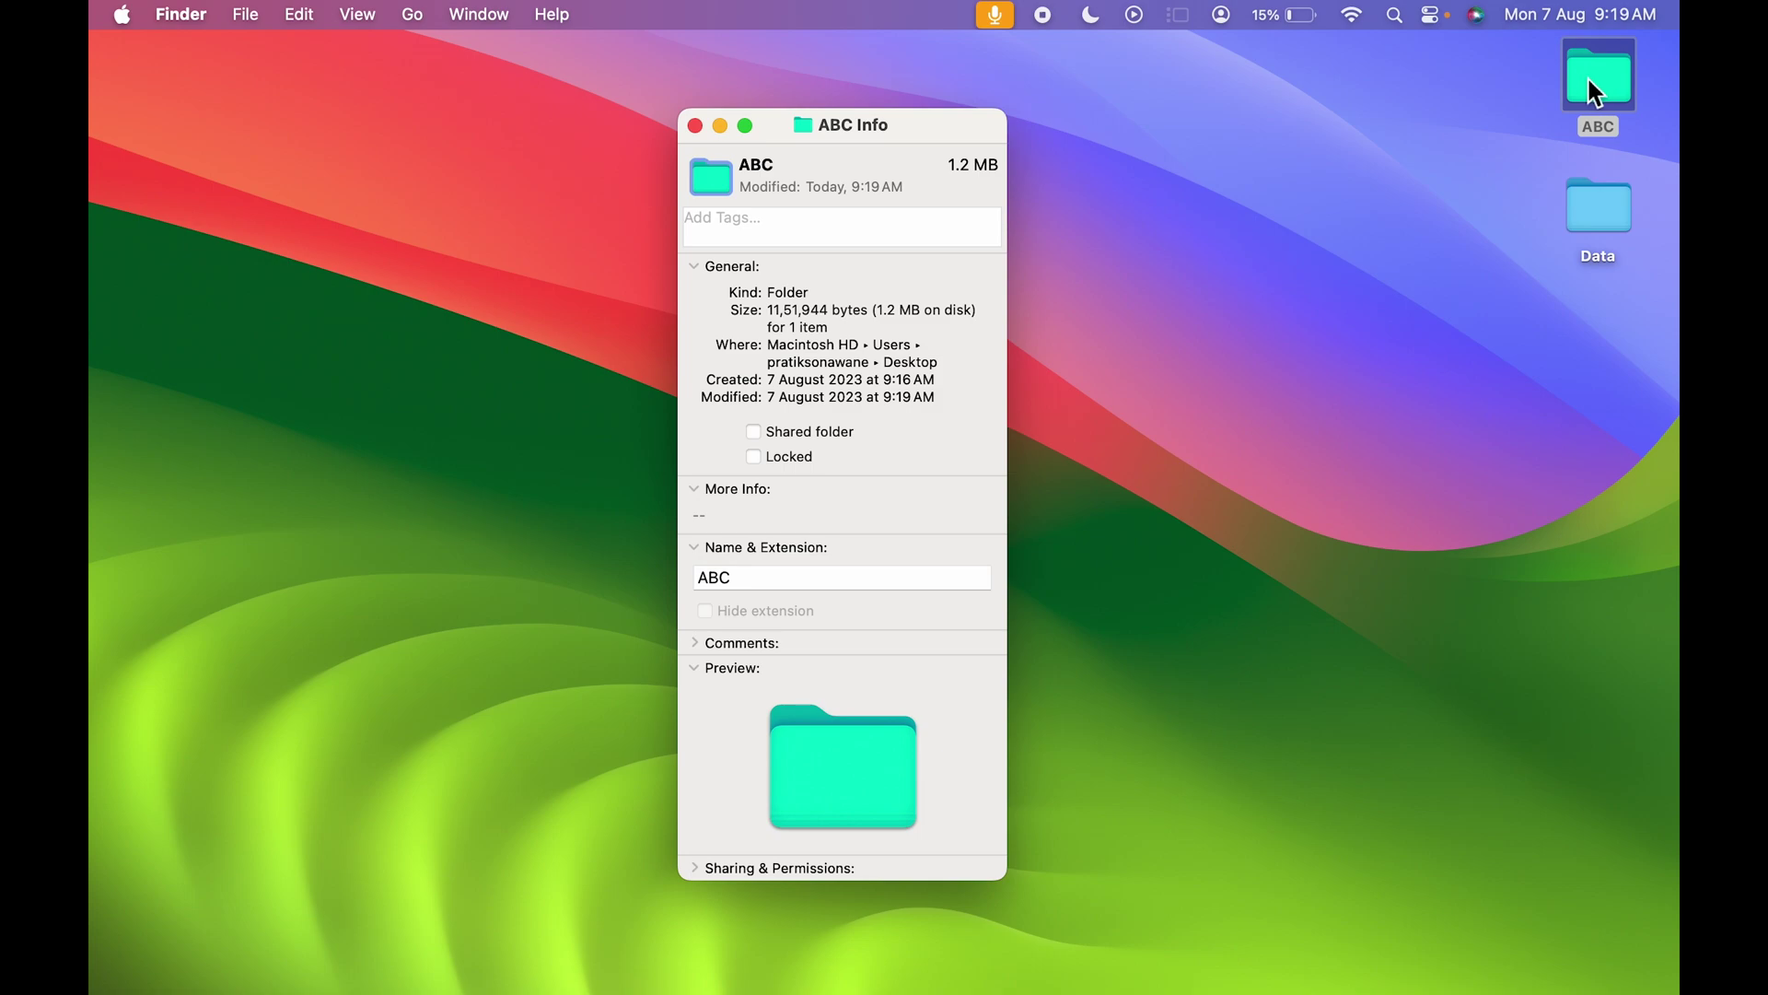
left_click(696, 125)
left_click(1295, 284)
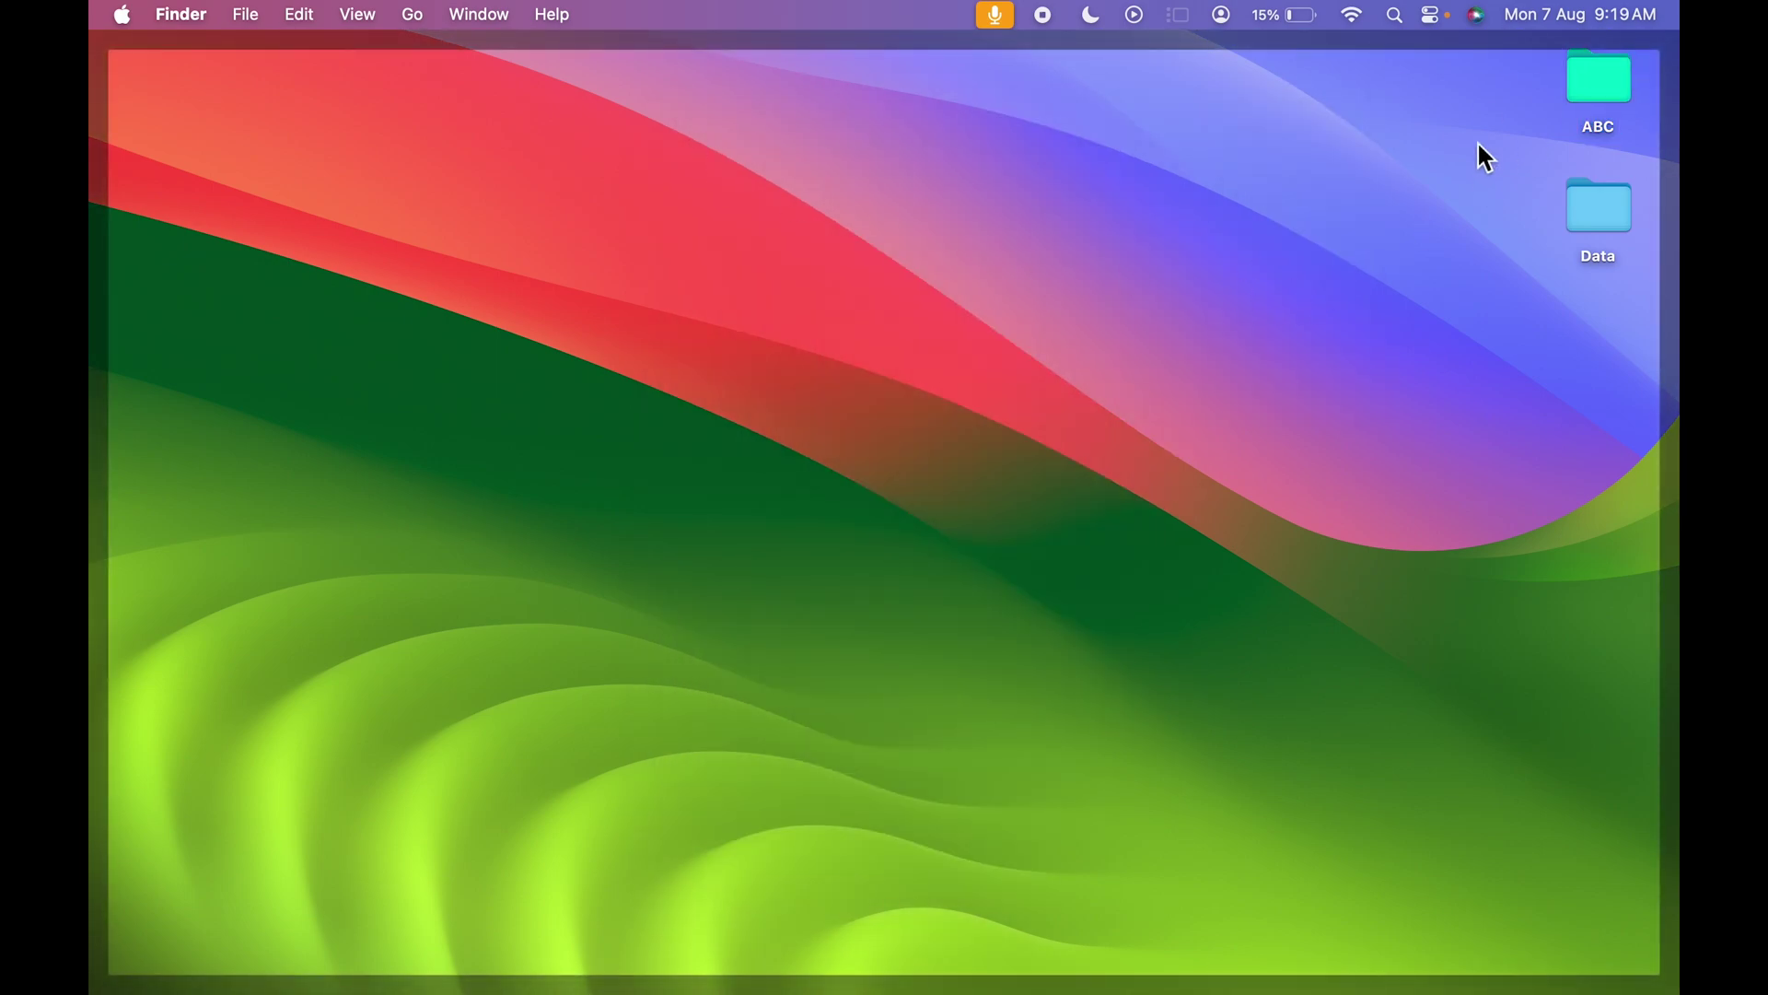